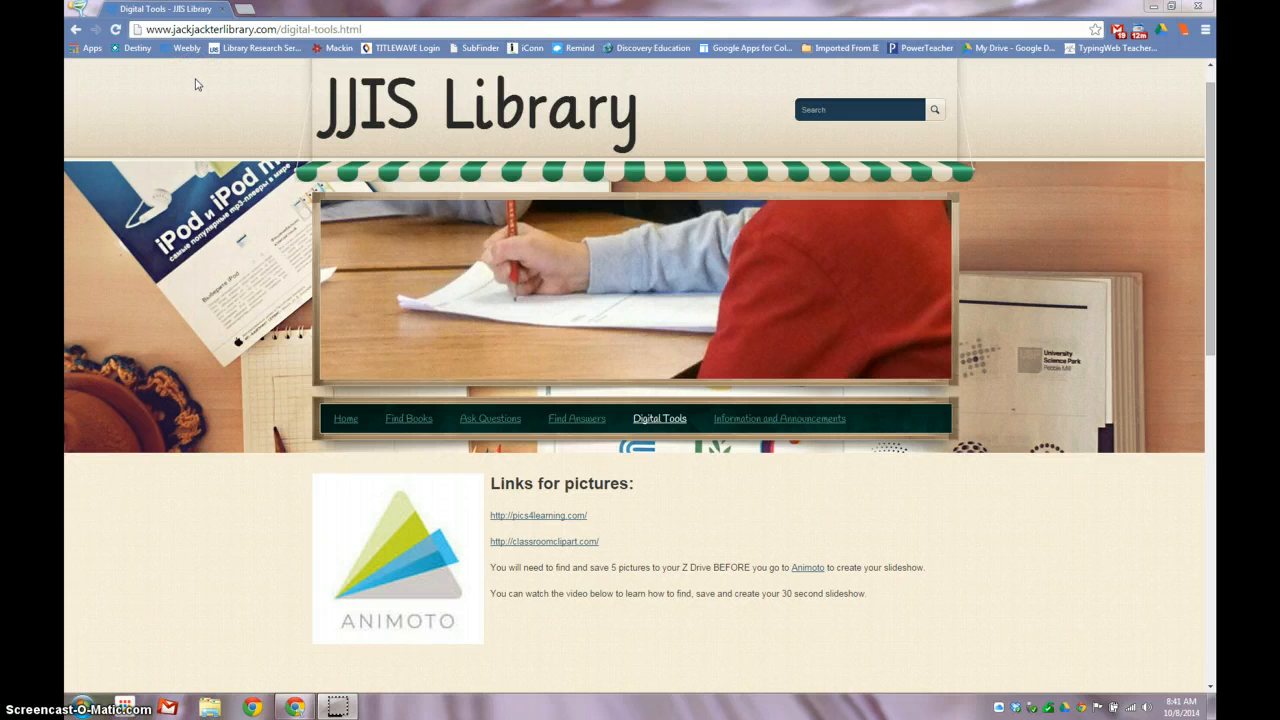
- Review the library page's web address and its instruction about saving 5 pictures to the Z Drive
click(152, 29)
click(153, 33)
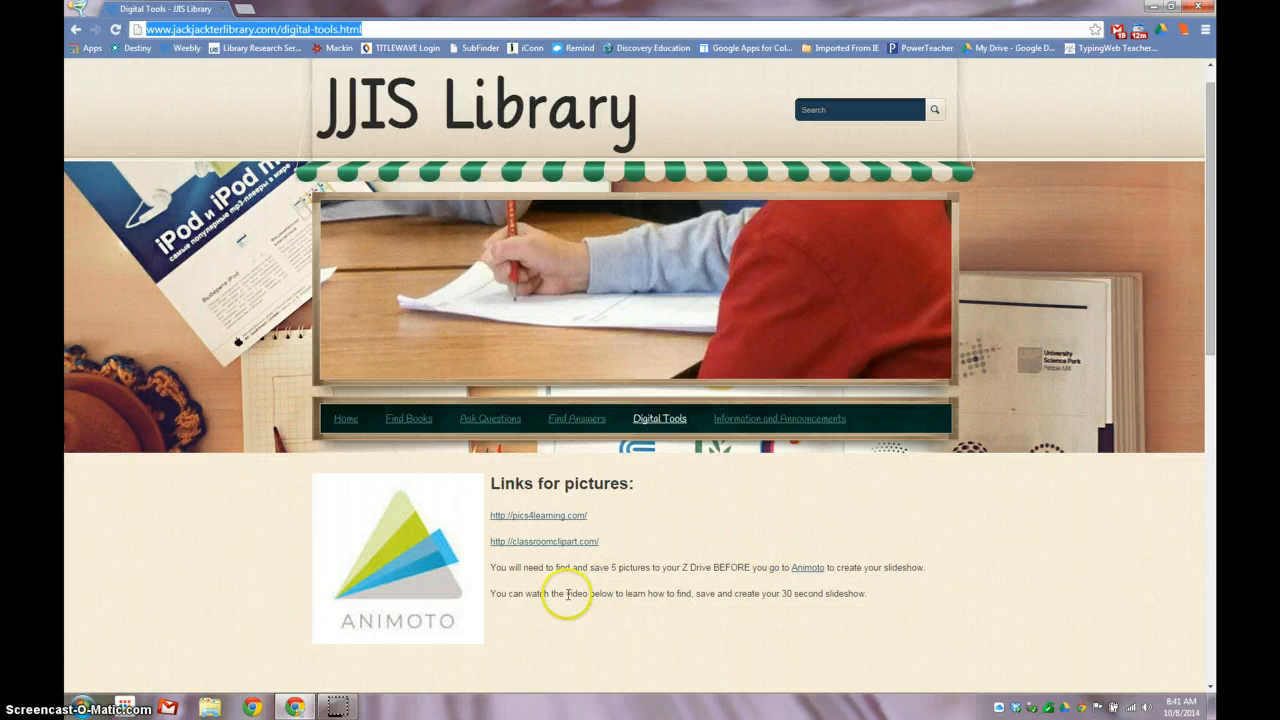
drag(495, 567, 715, 578)
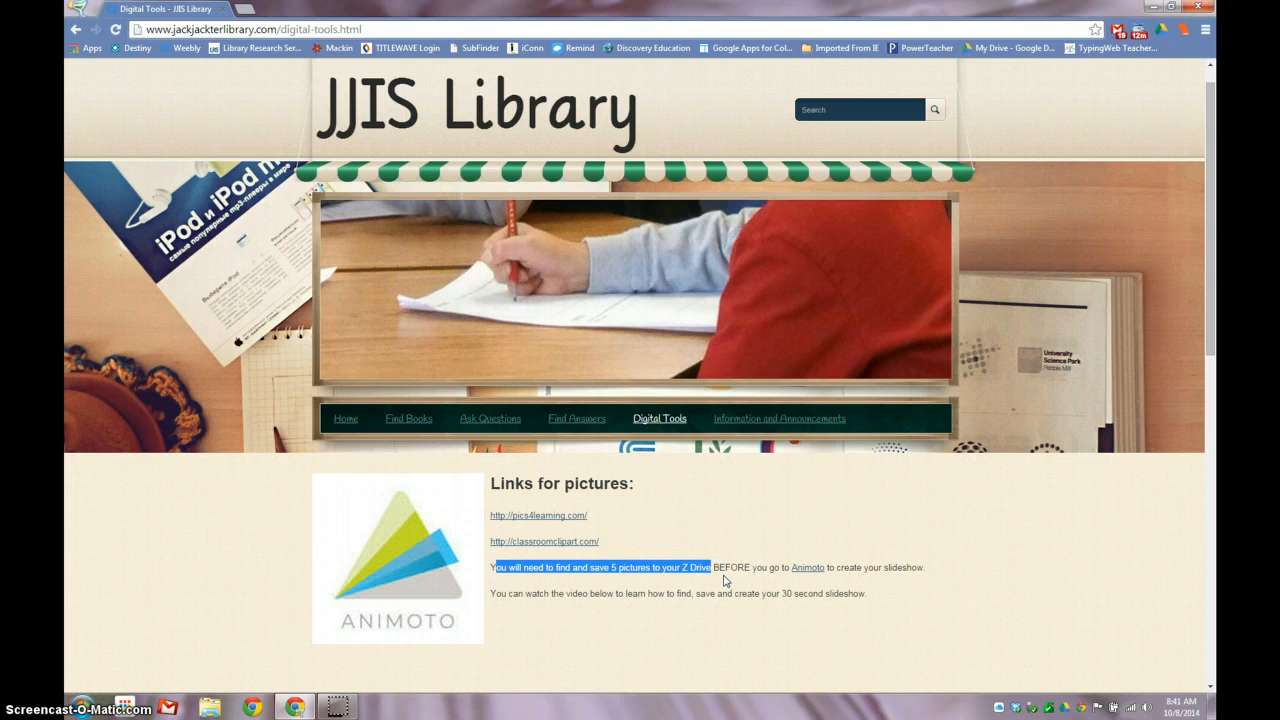
click(653, 539)
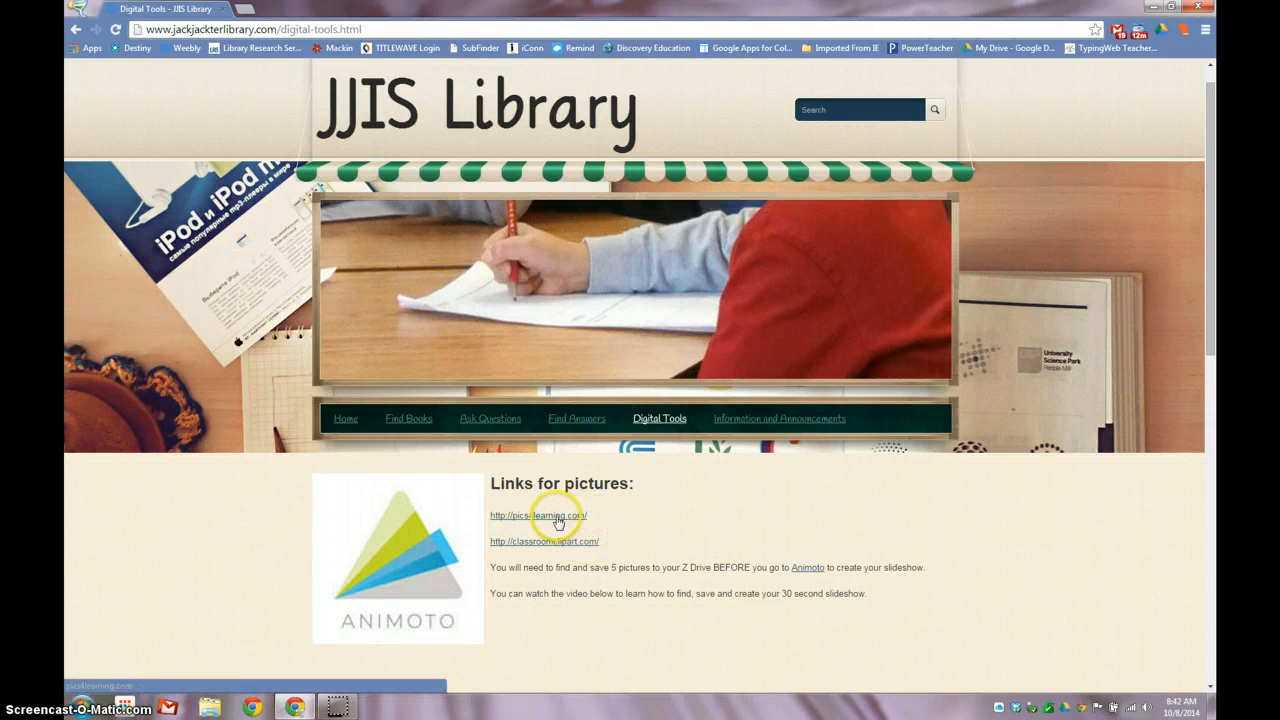
- Search the Pics4Learning site linked on the library page for "bears" and open the San Diego Zoo bear picture
click(617, 534)
click(524, 517)
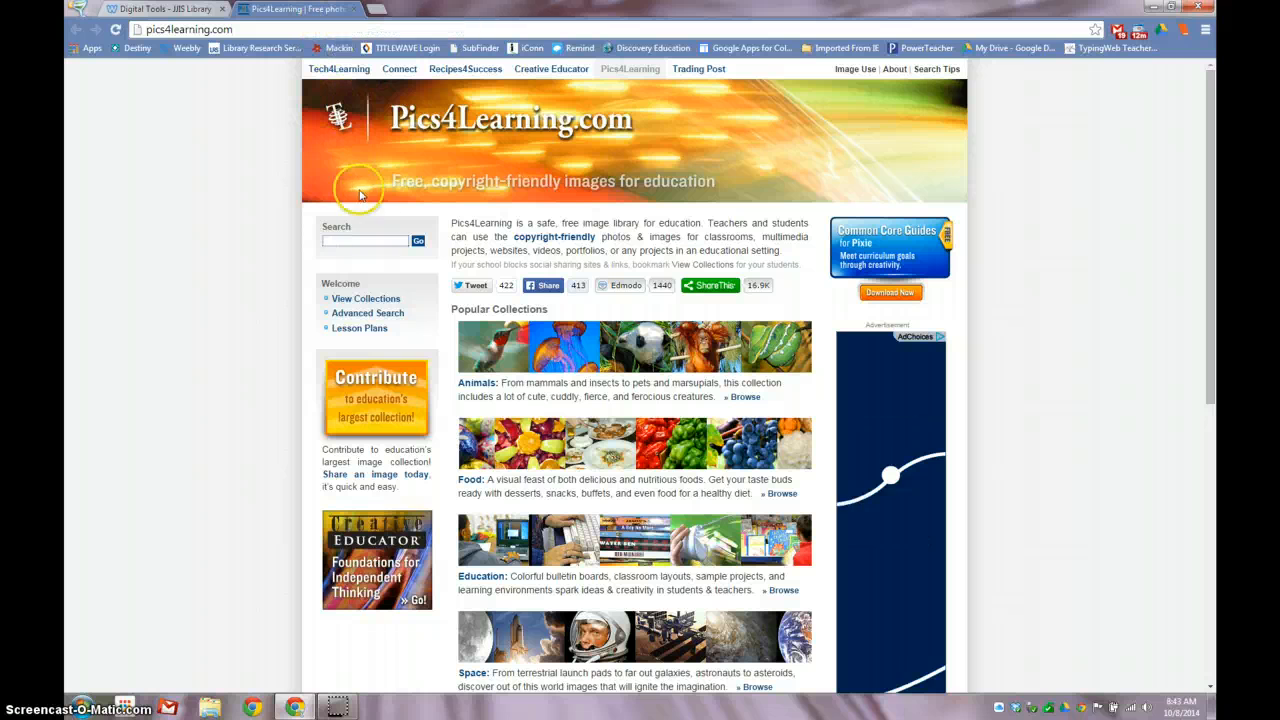
click(378, 240)
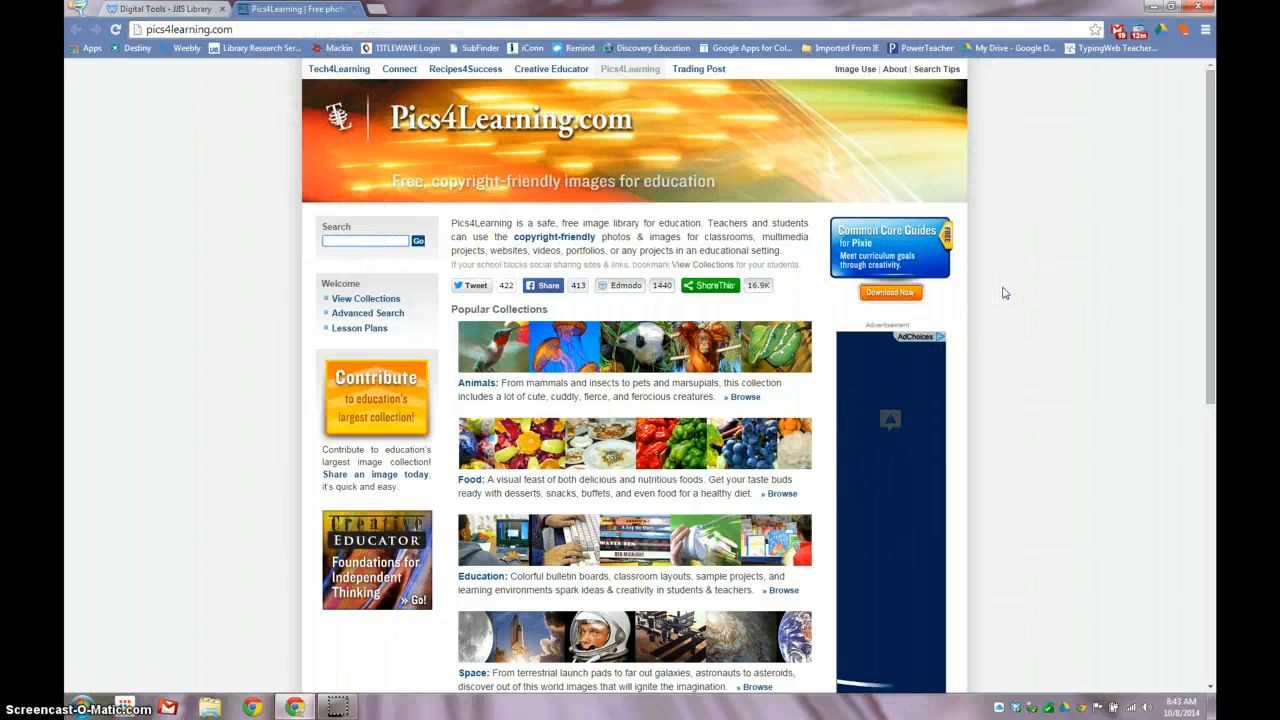
text(bears)
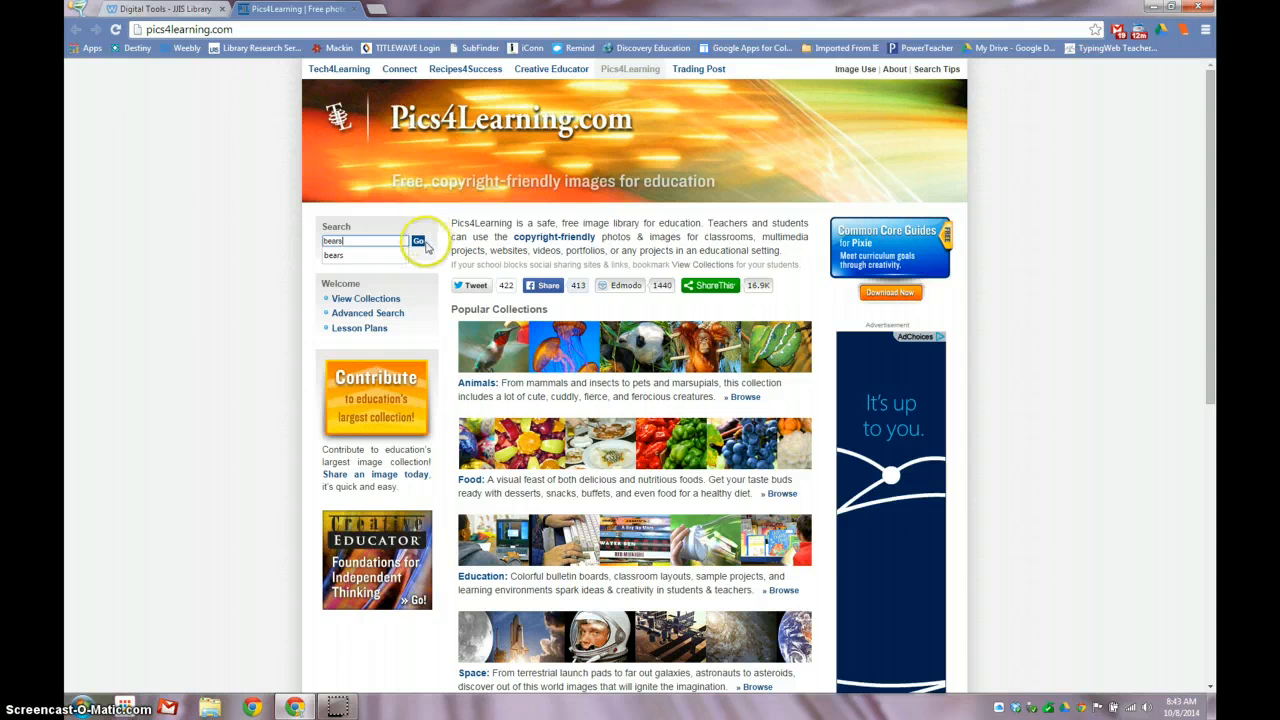
click(418, 243)
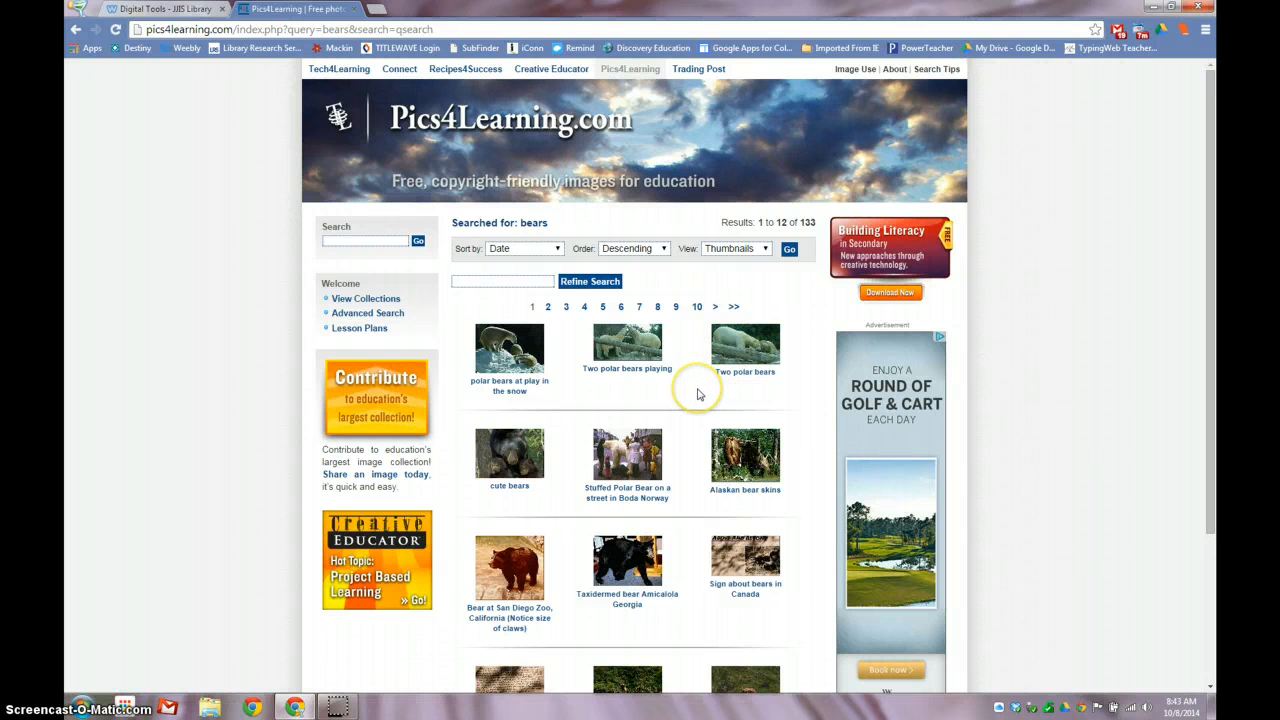
scroll(698, 394, down, 2)
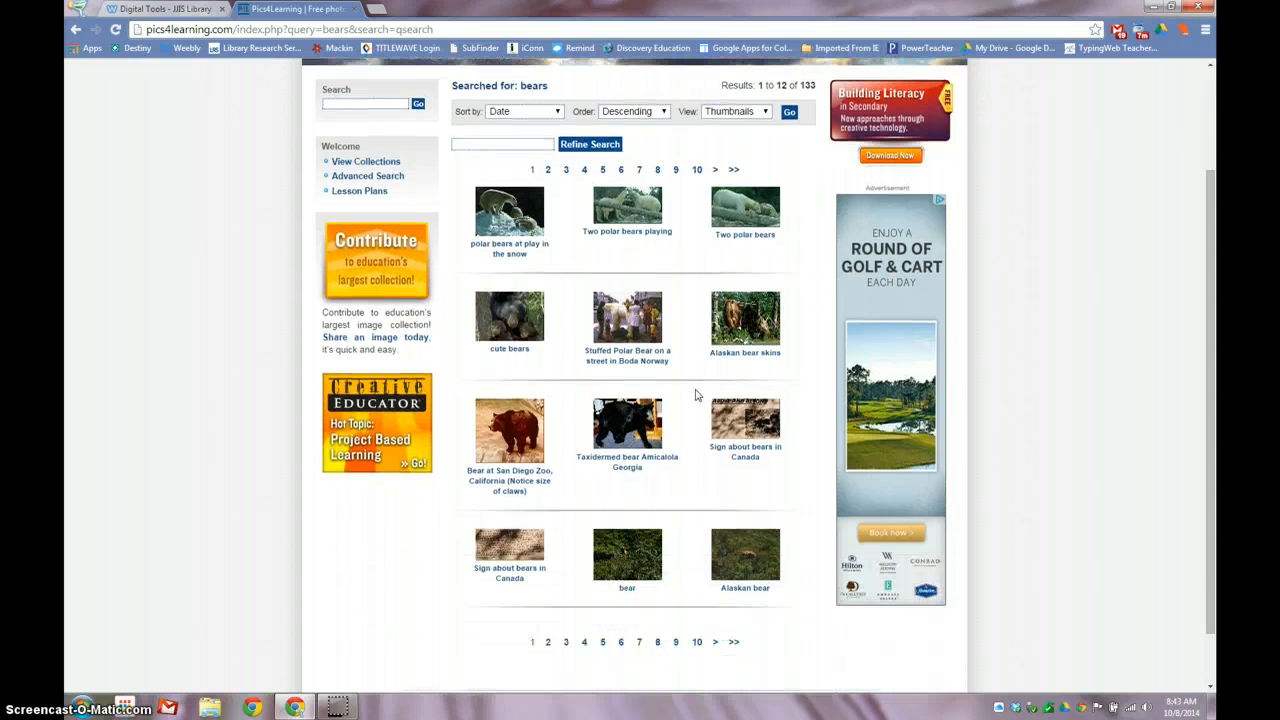
click(505, 437)
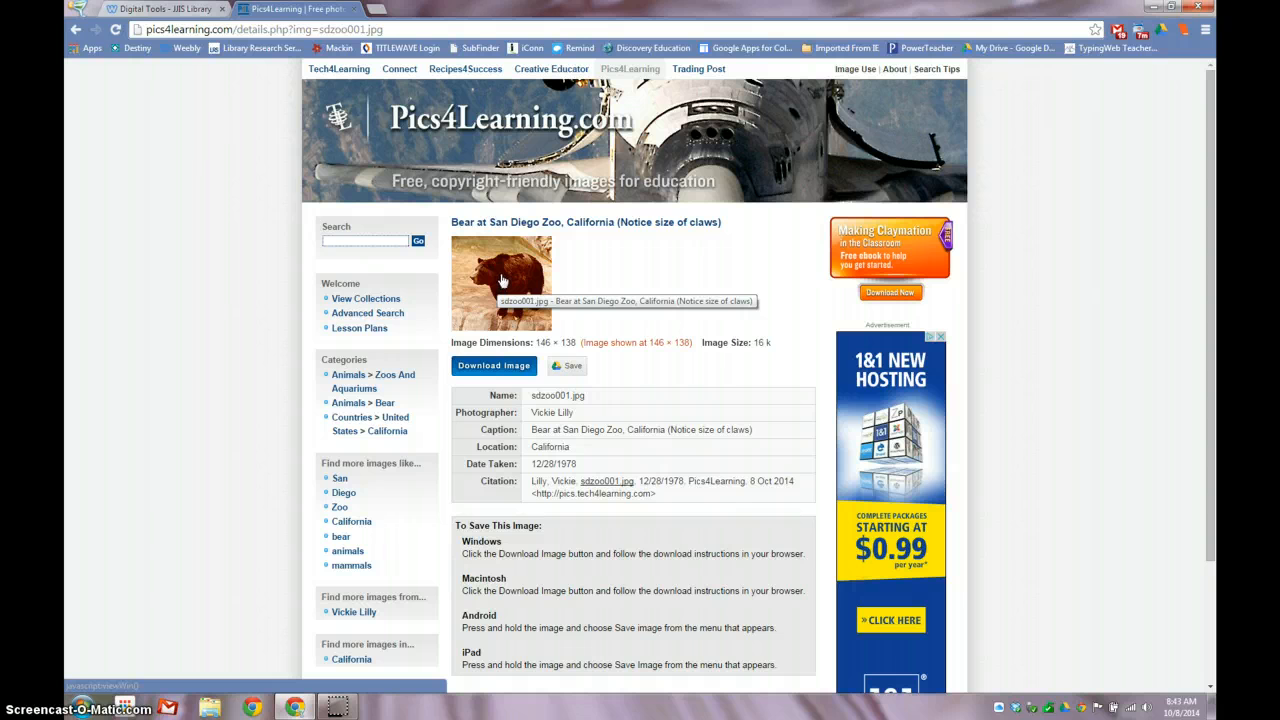
right_click(502, 278)
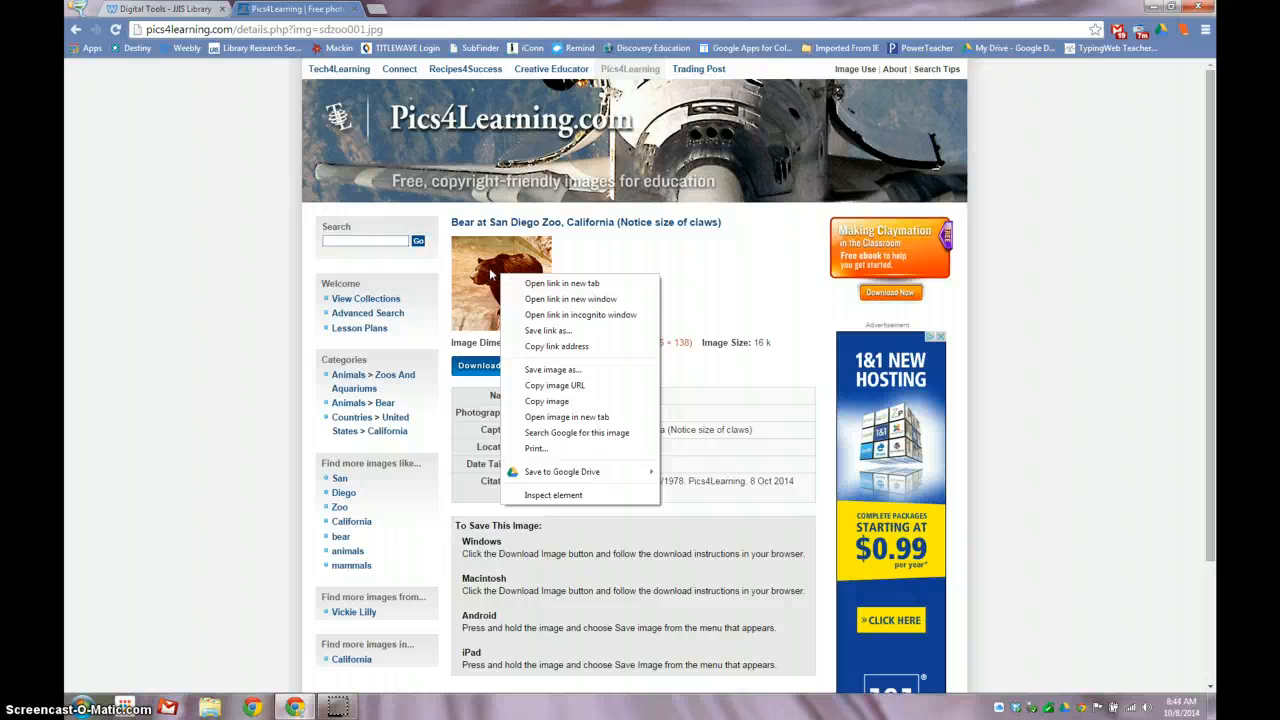
click(533, 372)
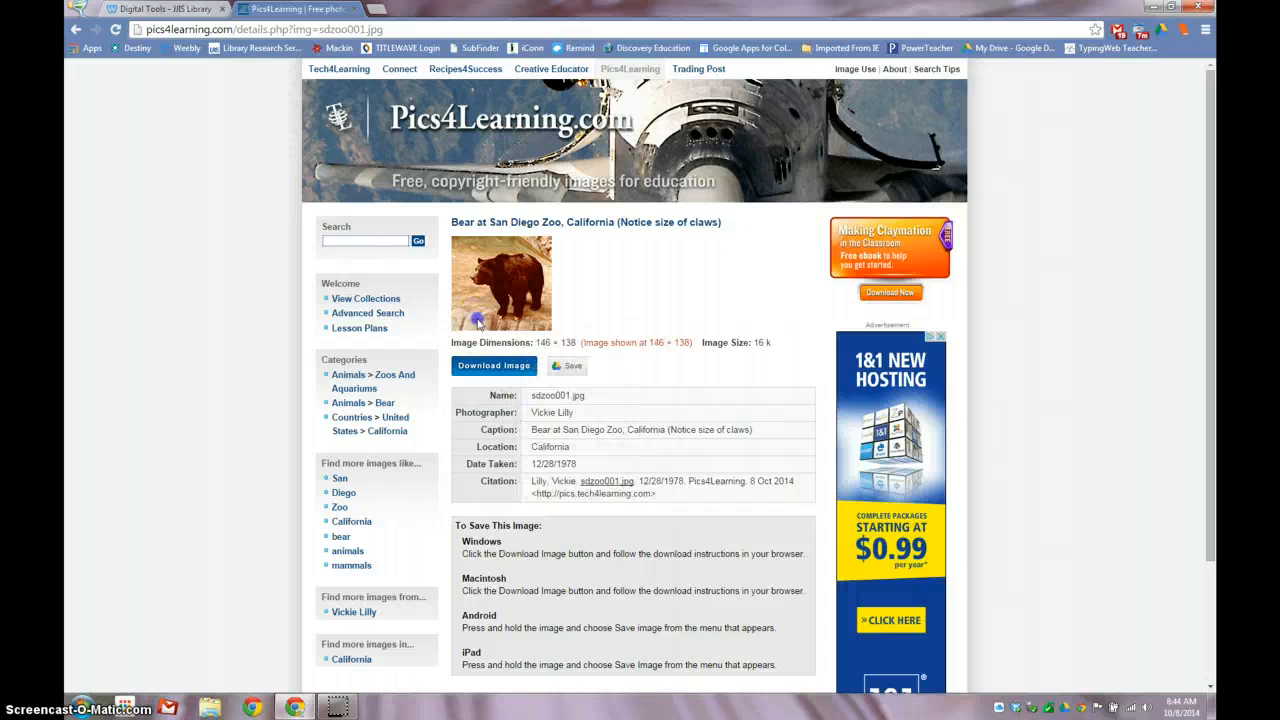
click(492, 9)
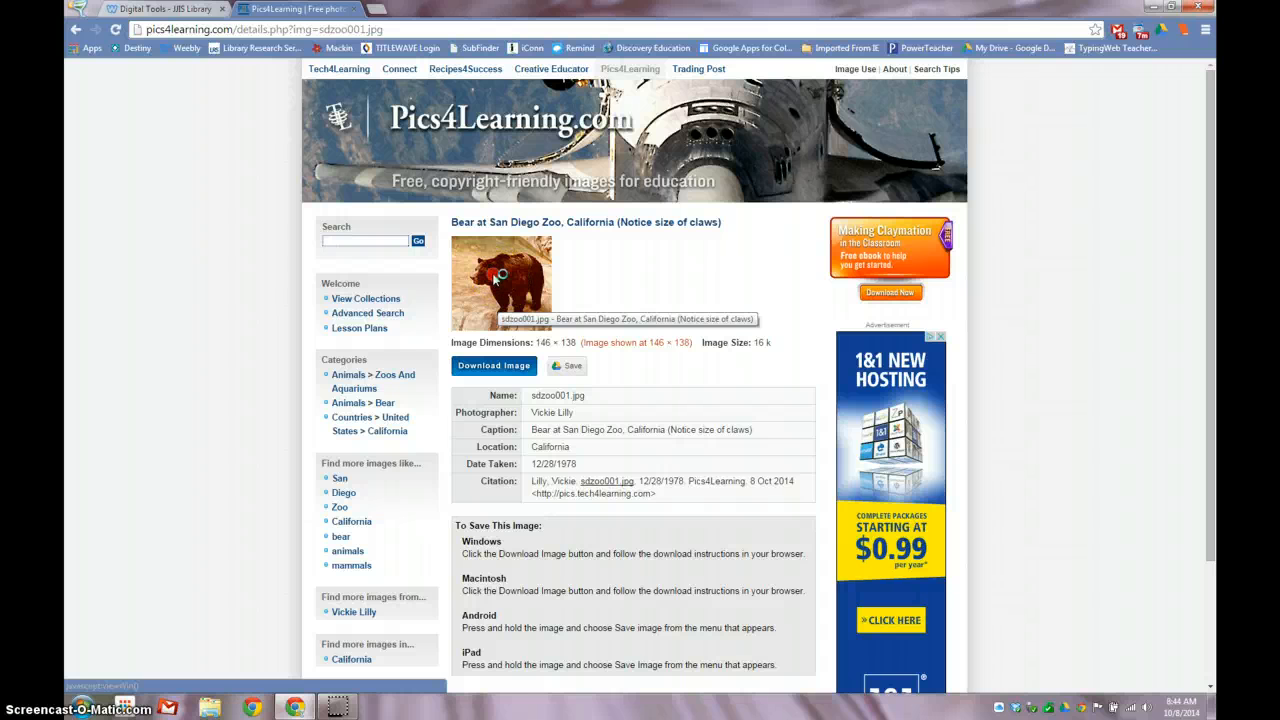
- Save the San Diego Zoo bear image as a JPEG on the JJStudent (Z:) drive, named with a first name followed by 1
right_click(499, 277)
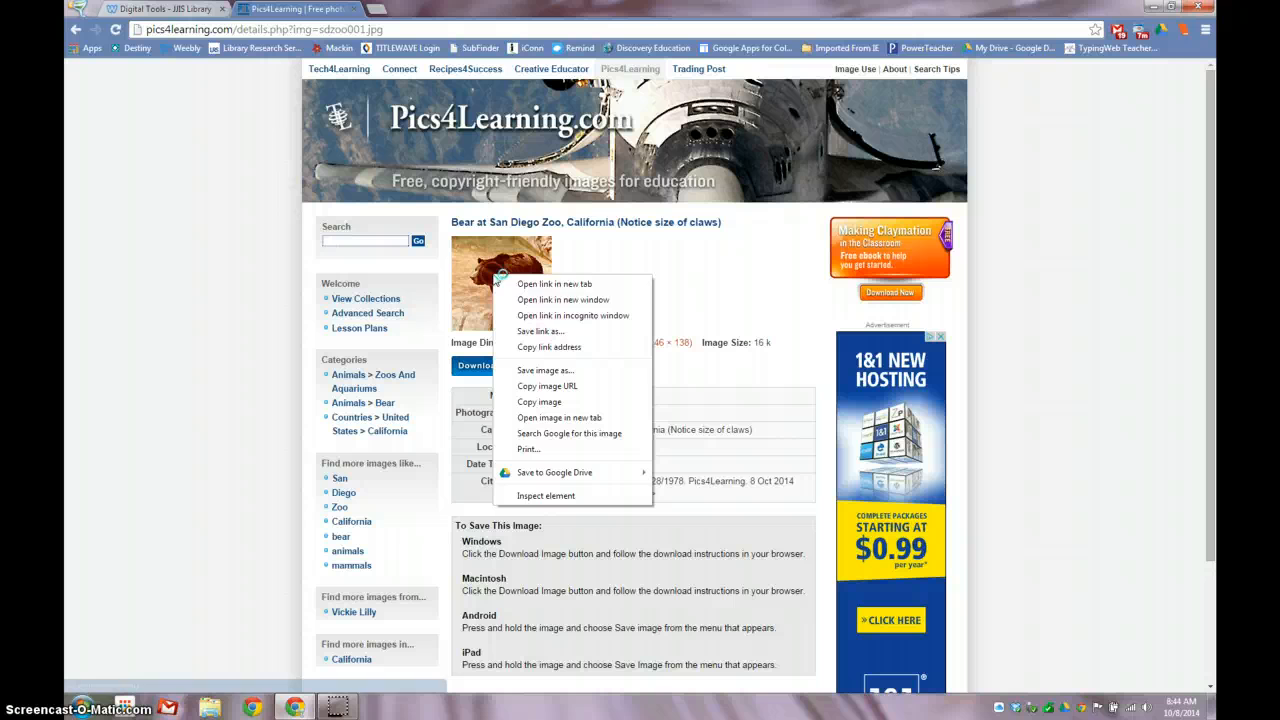
click(540, 372)
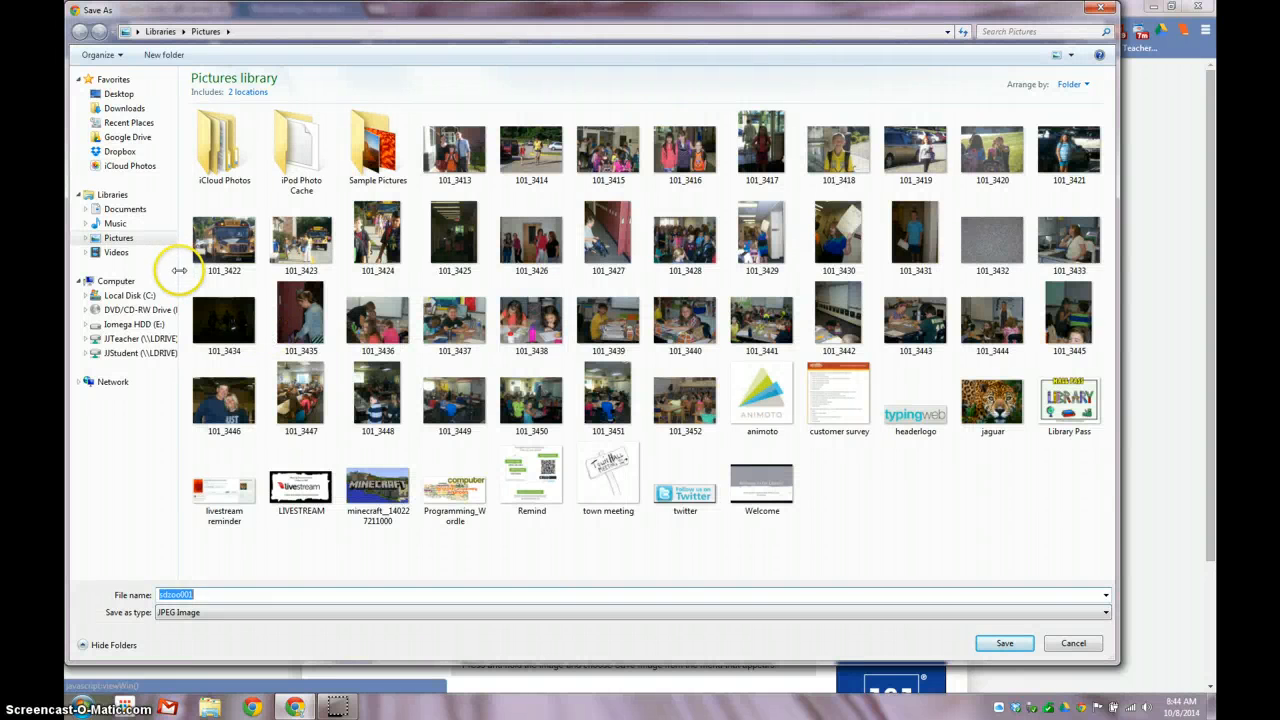
click(222, 283)
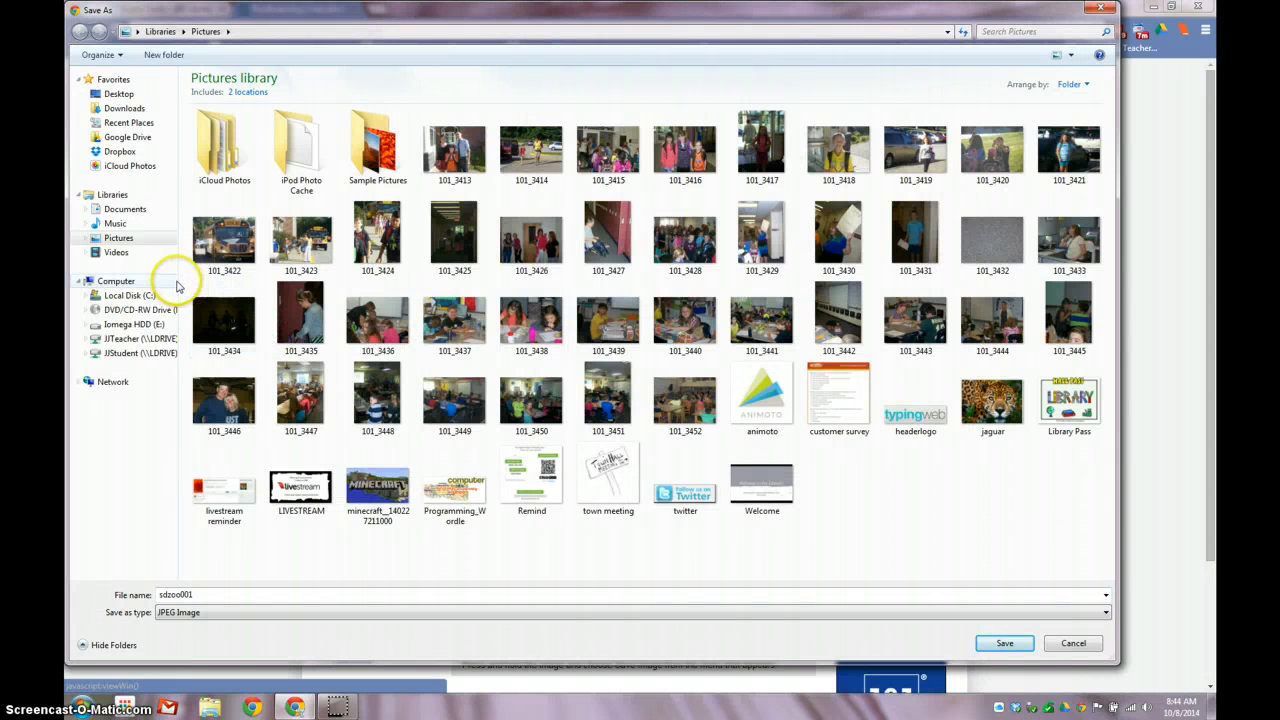
drag(178, 273, 231, 274)
click(188, 356)
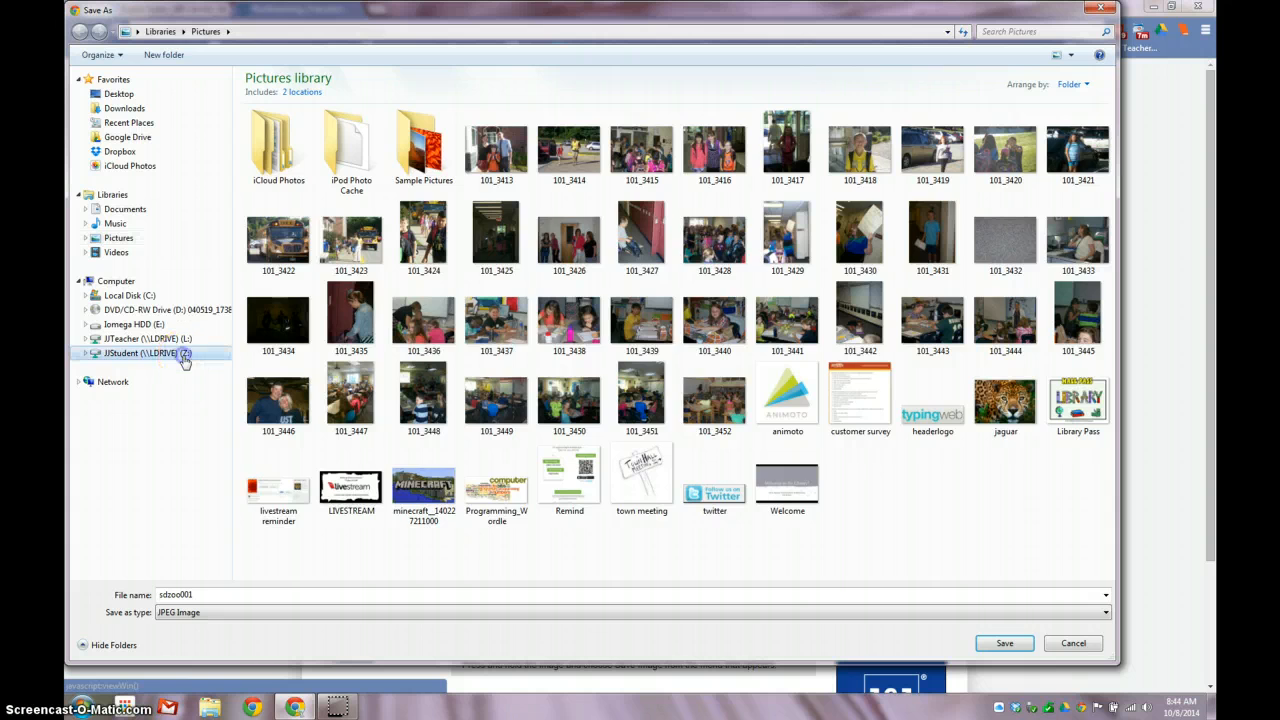
double_click(224, 596)
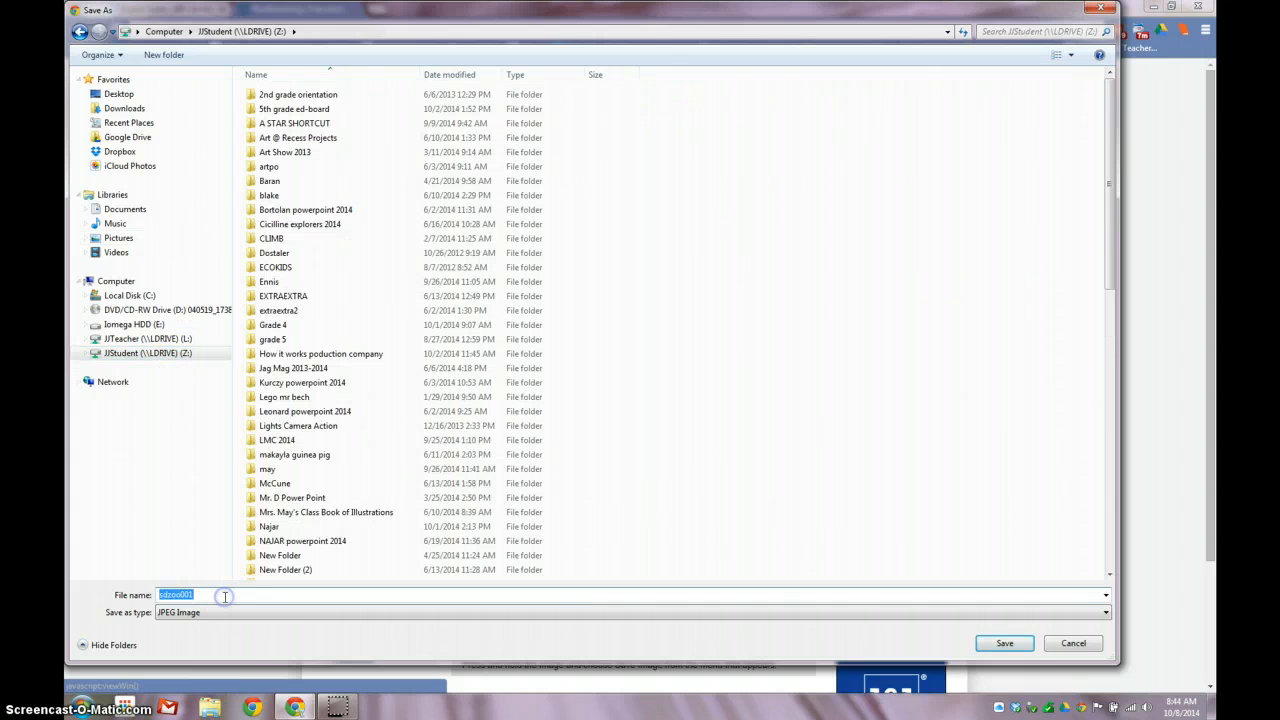
text(Barbara1)
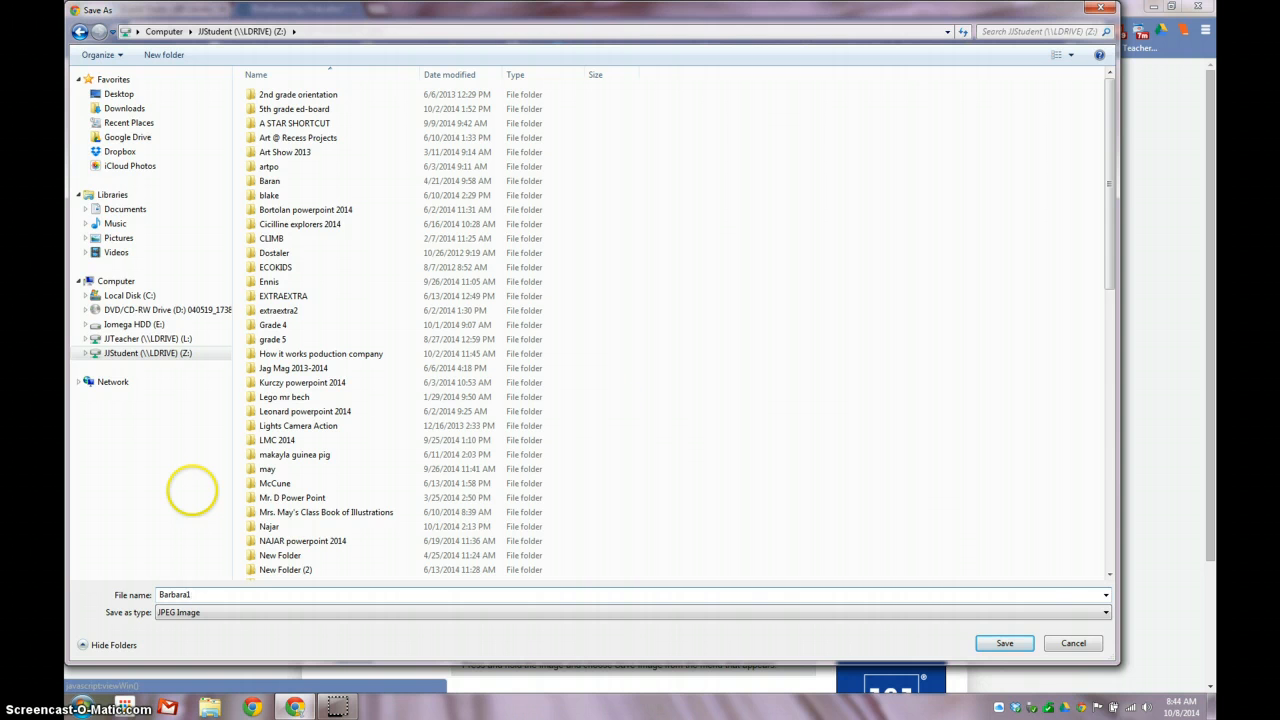
click(1002, 643)
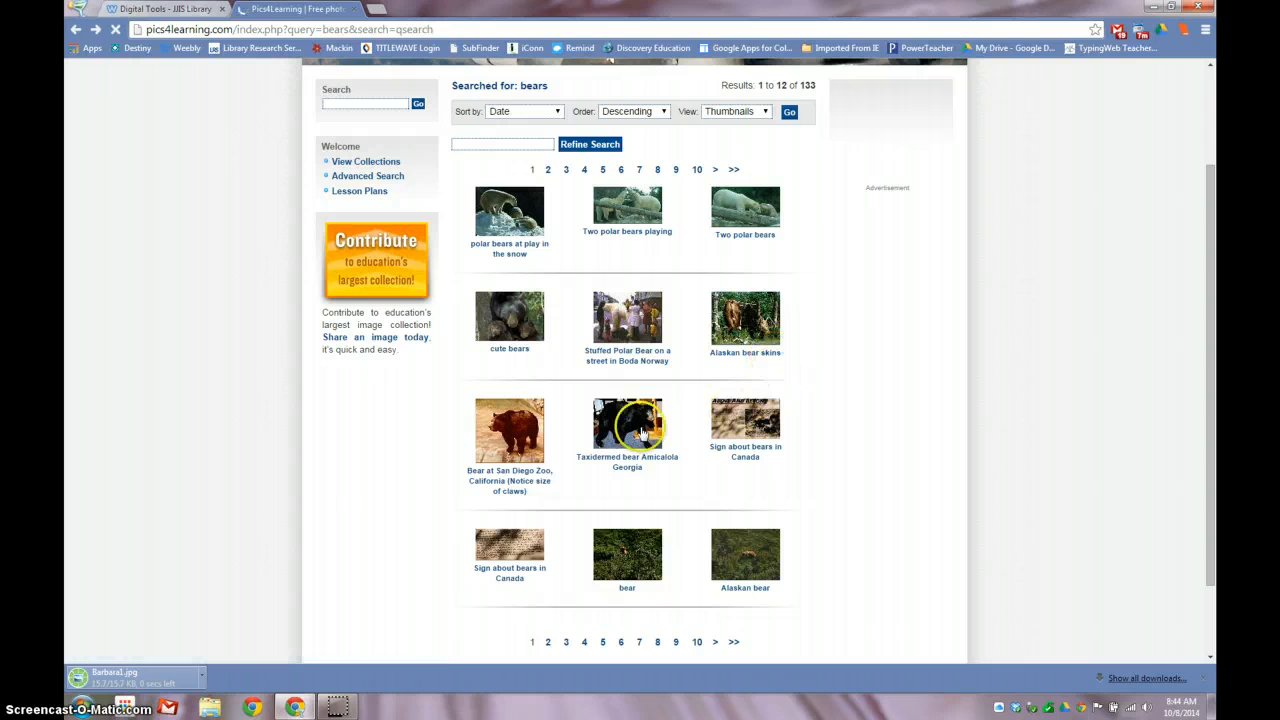
- Open the "Taxidermed bear Amicalola Georgia" picture and save its image on the JJStudent (Z:) drive, named with the first name followed by 2
click(640, 430)
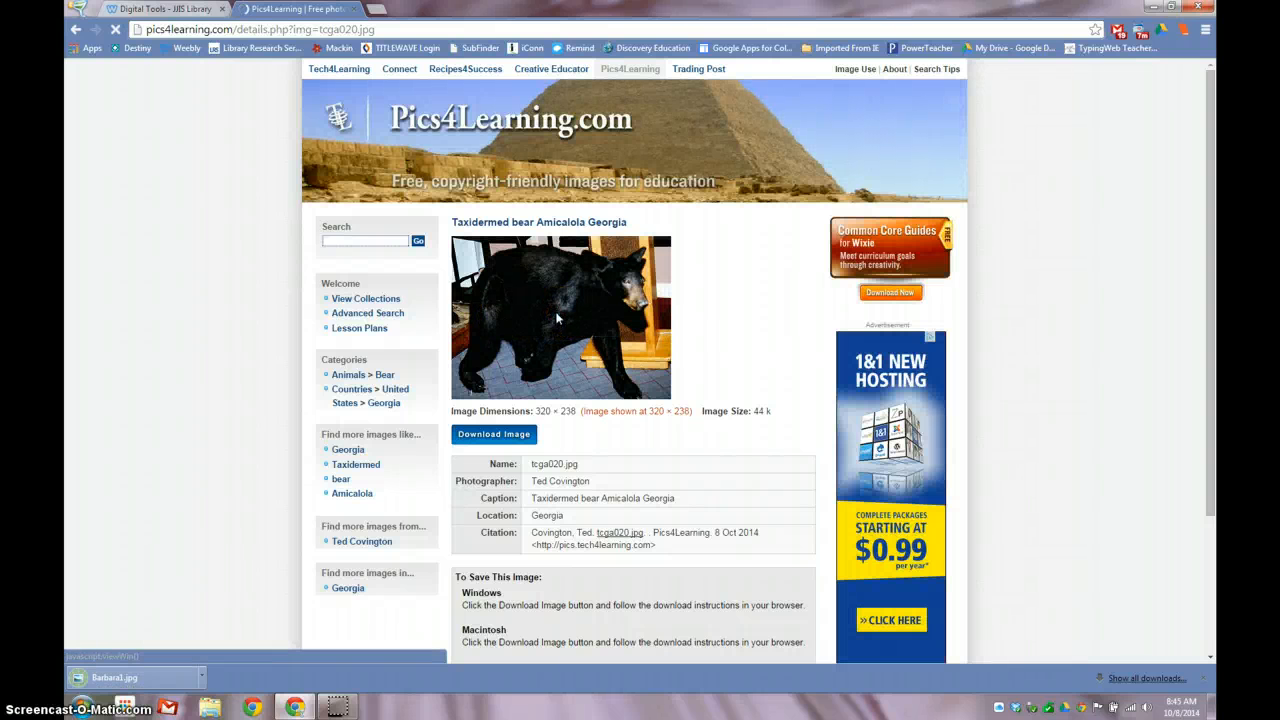
right_click(557, 318)
click(598, 411)
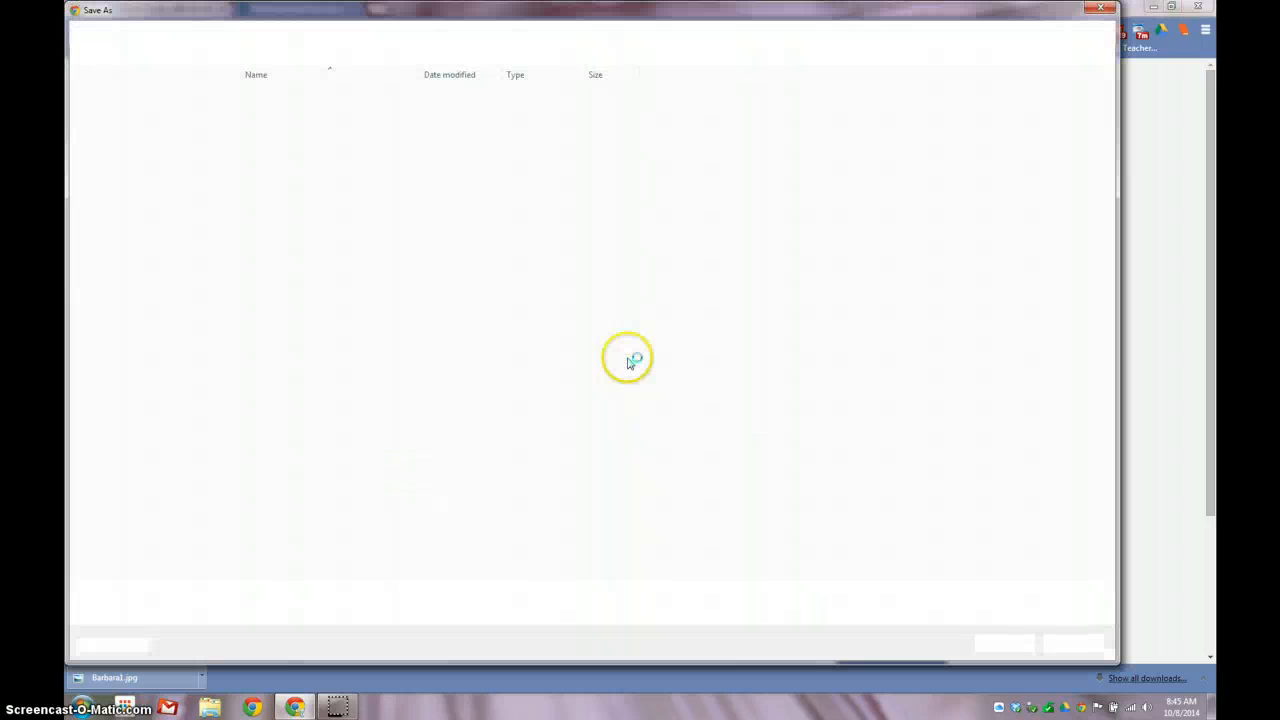
text(Barb)
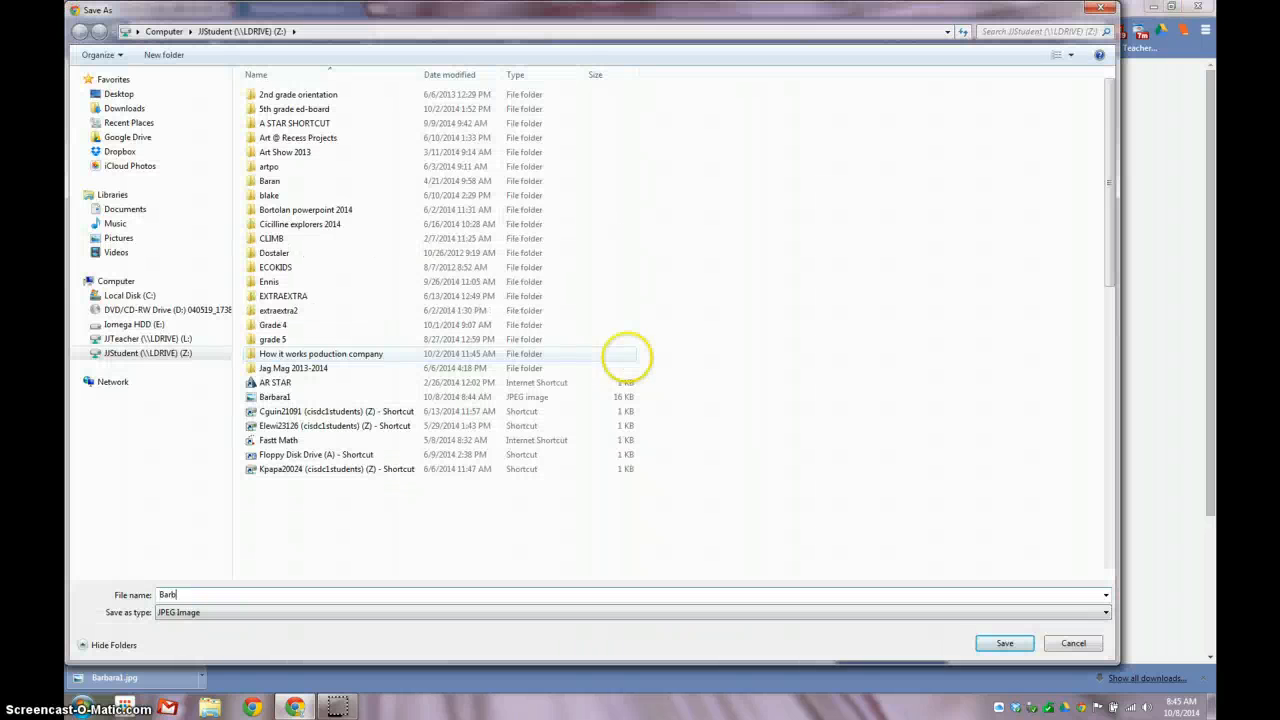
text(ara2)
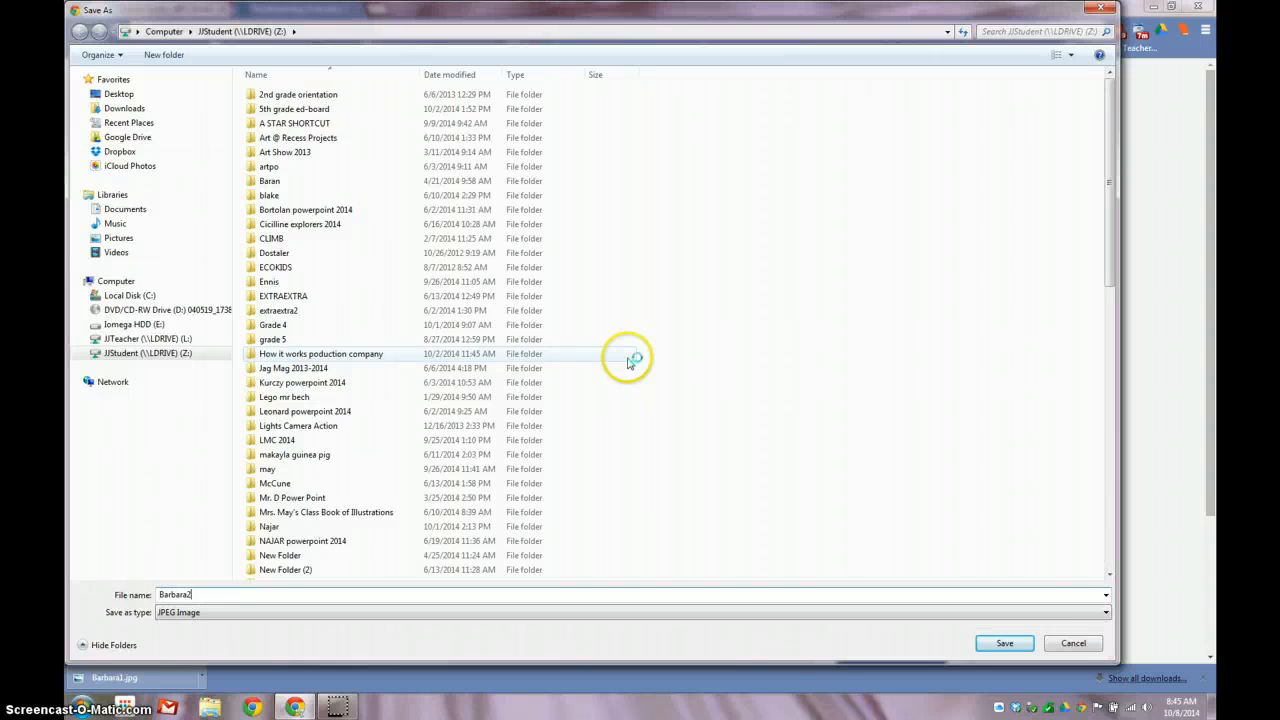
key(Return)
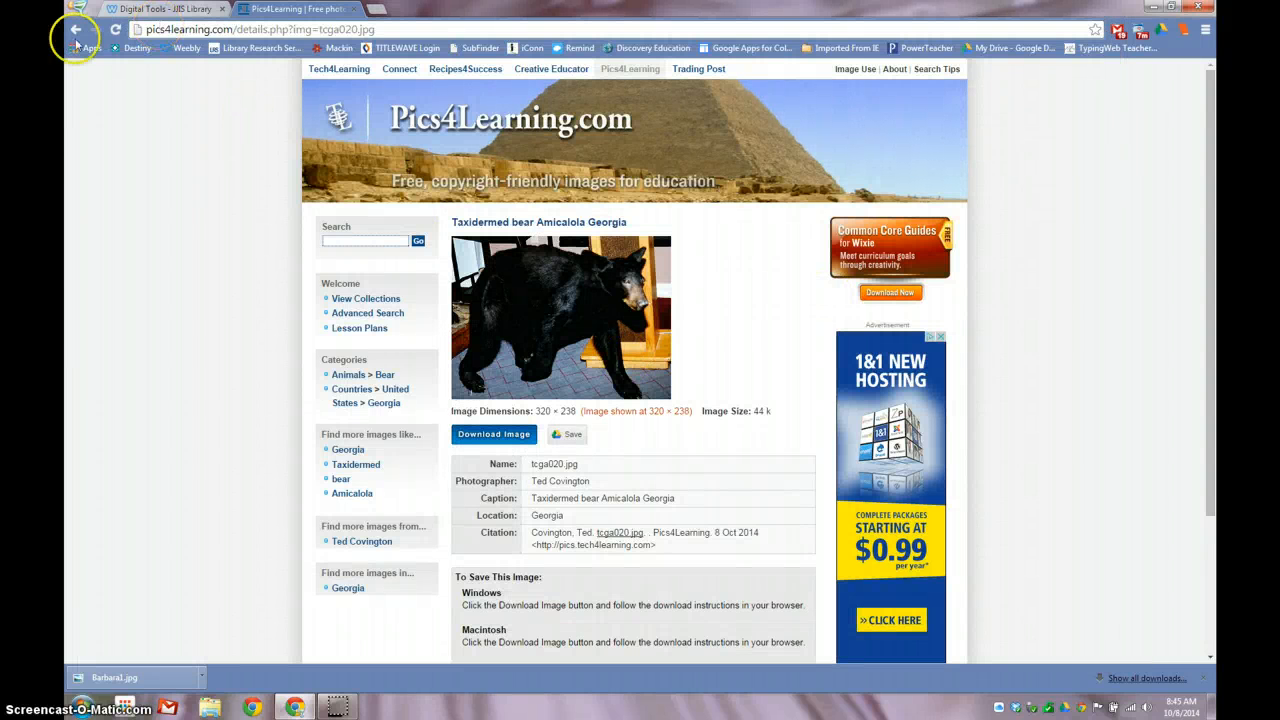
- Close the Pics4Learning site and look at the Classroom Clipart home page linked on the library page, closing it again
click(75, 30)
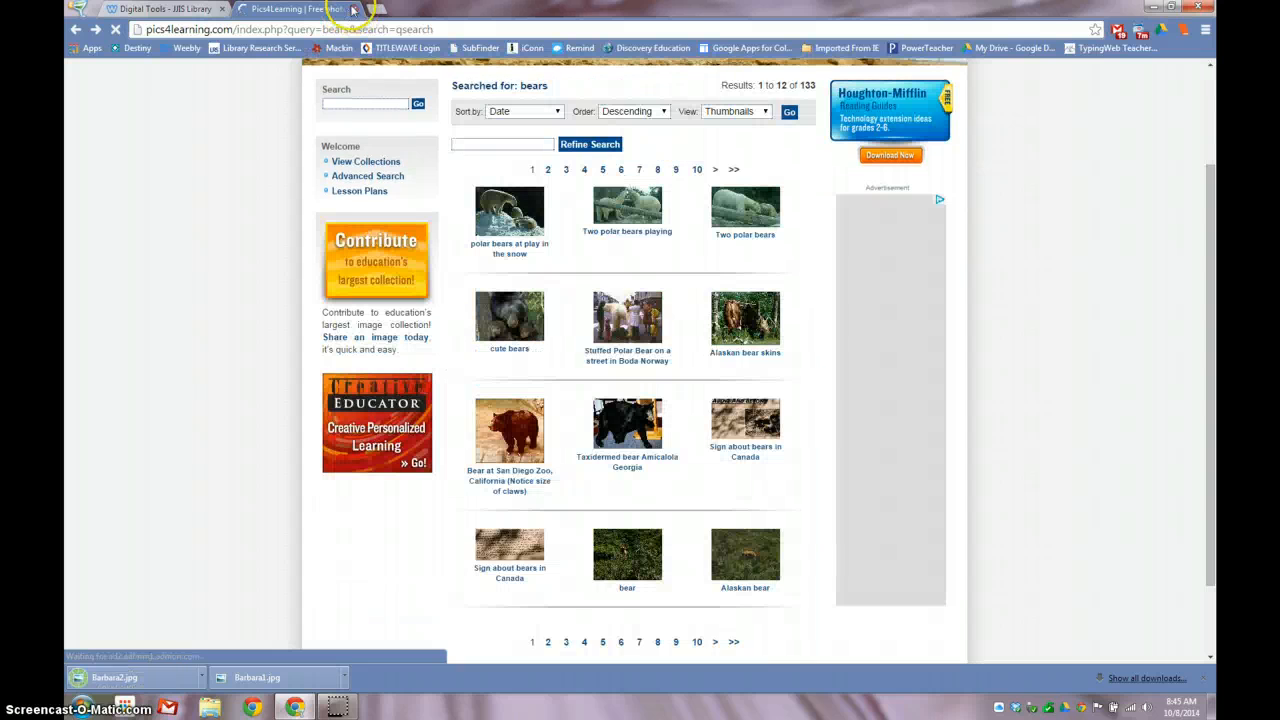
click(354, 9)
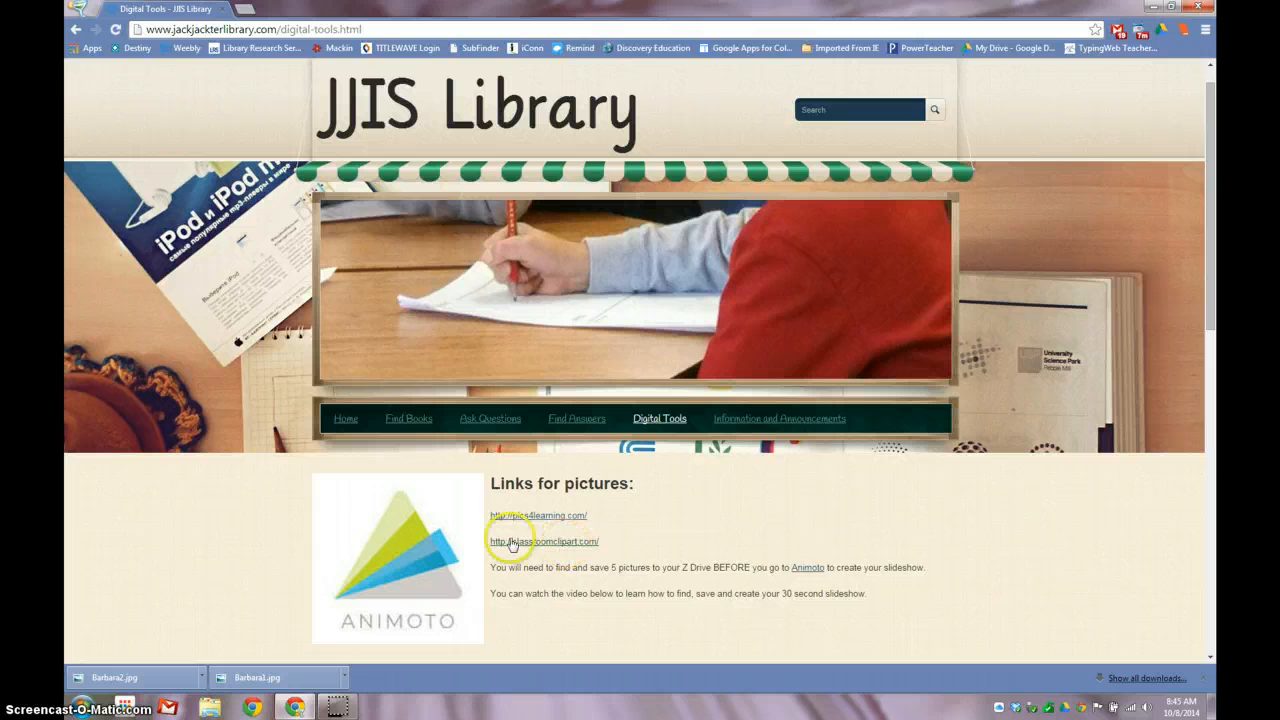
click(540, 544)
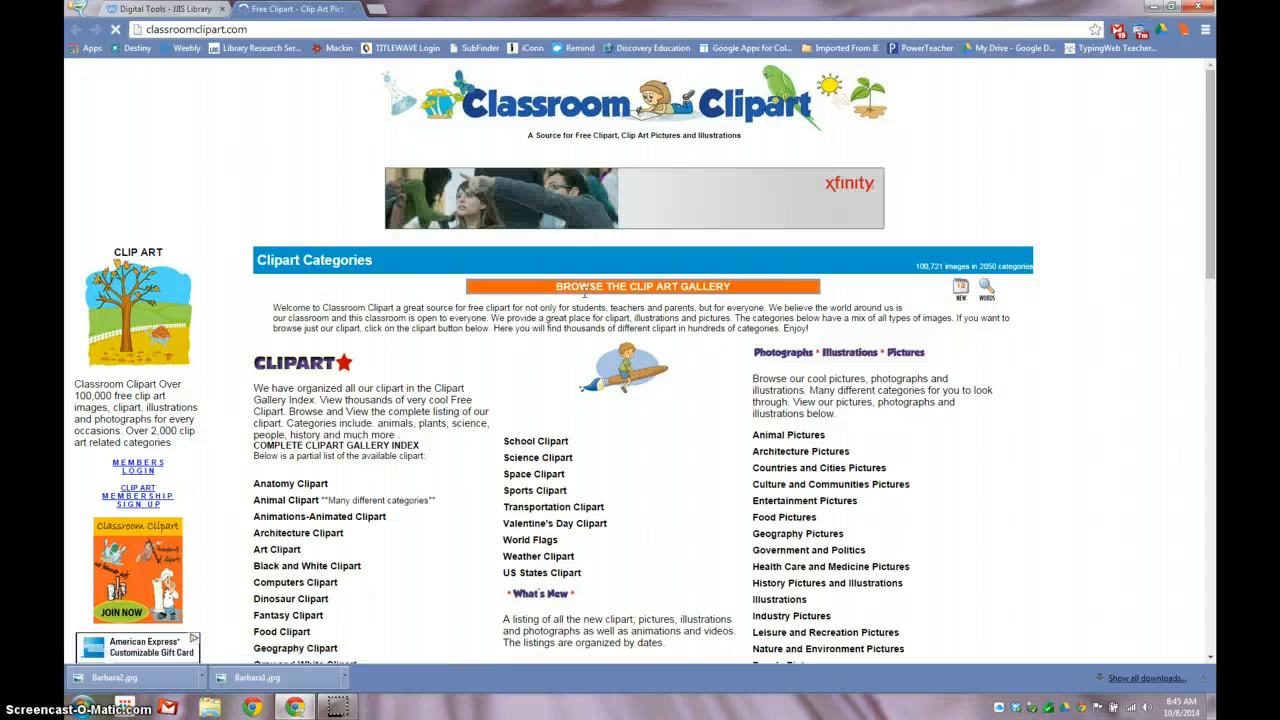
click(354, 9)
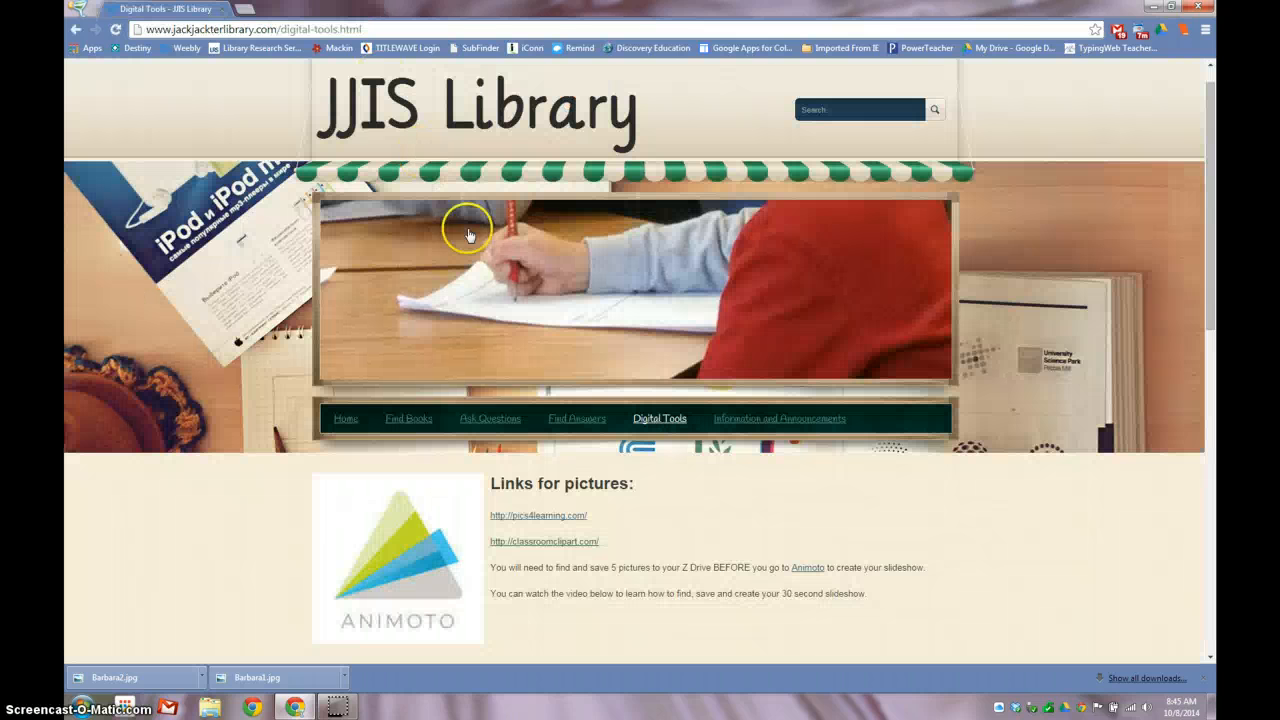
- Open Animoto from the library page and log in with the prefilled student account
click(806, 572)
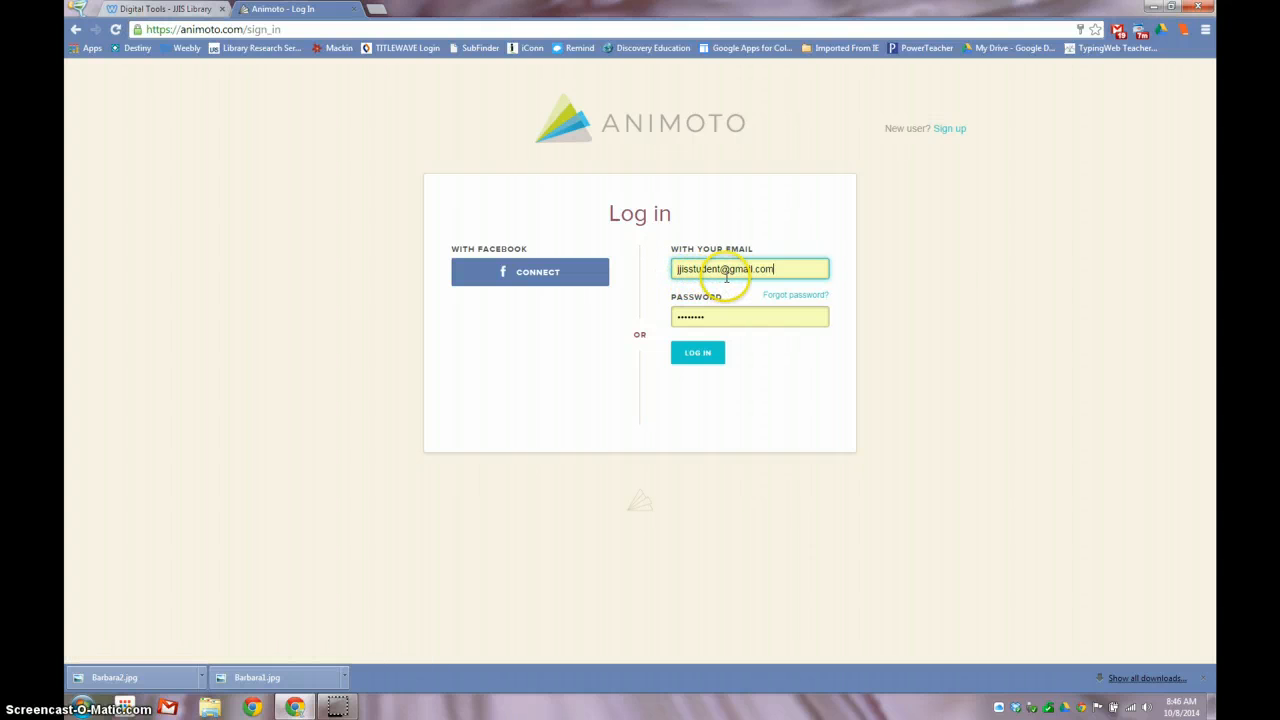
click(704, 356)
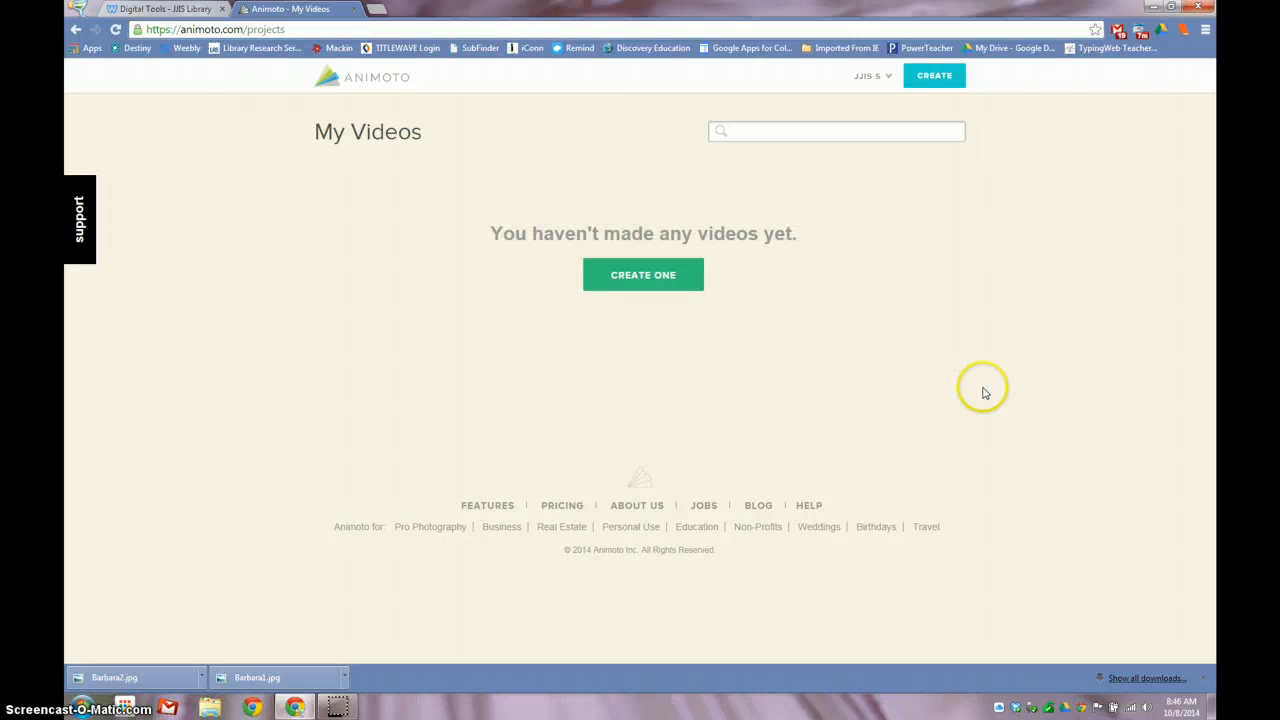
- Start a new video and open the Haunted House style from the featured styles
click(642, 280)
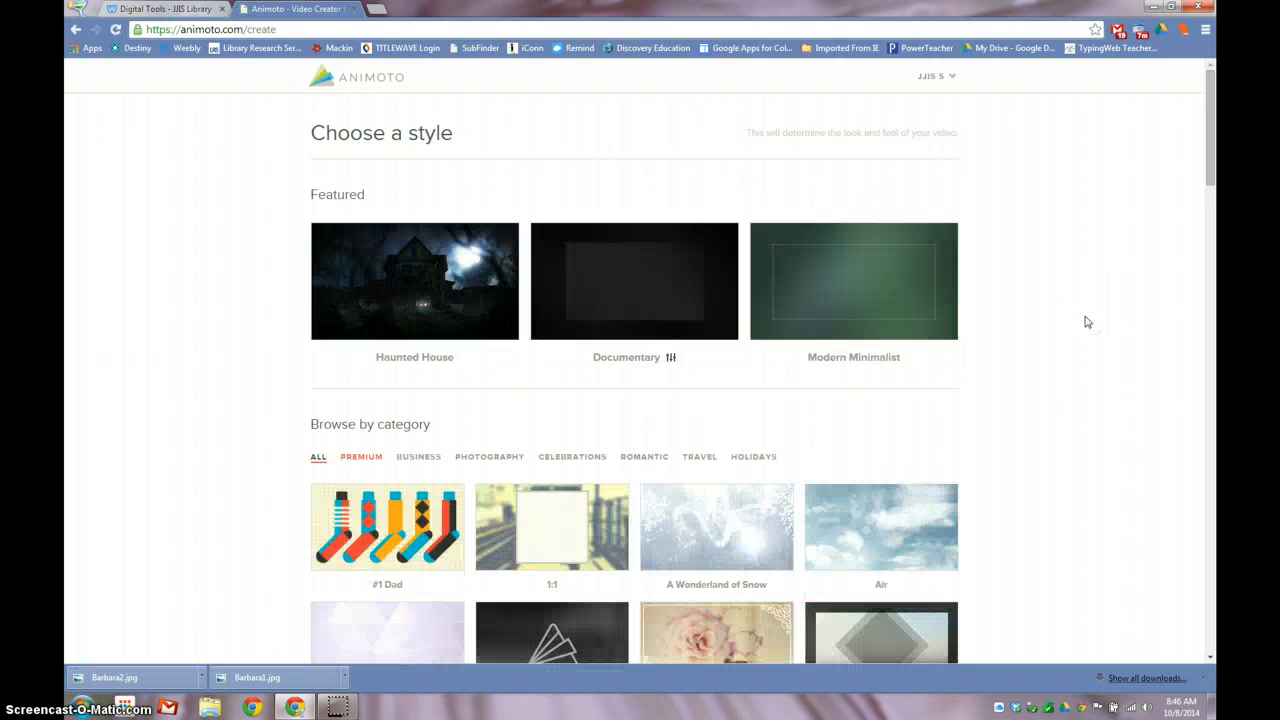
scroll(1087, 323, down, 1)
scroll(1088, 324, down, 1)
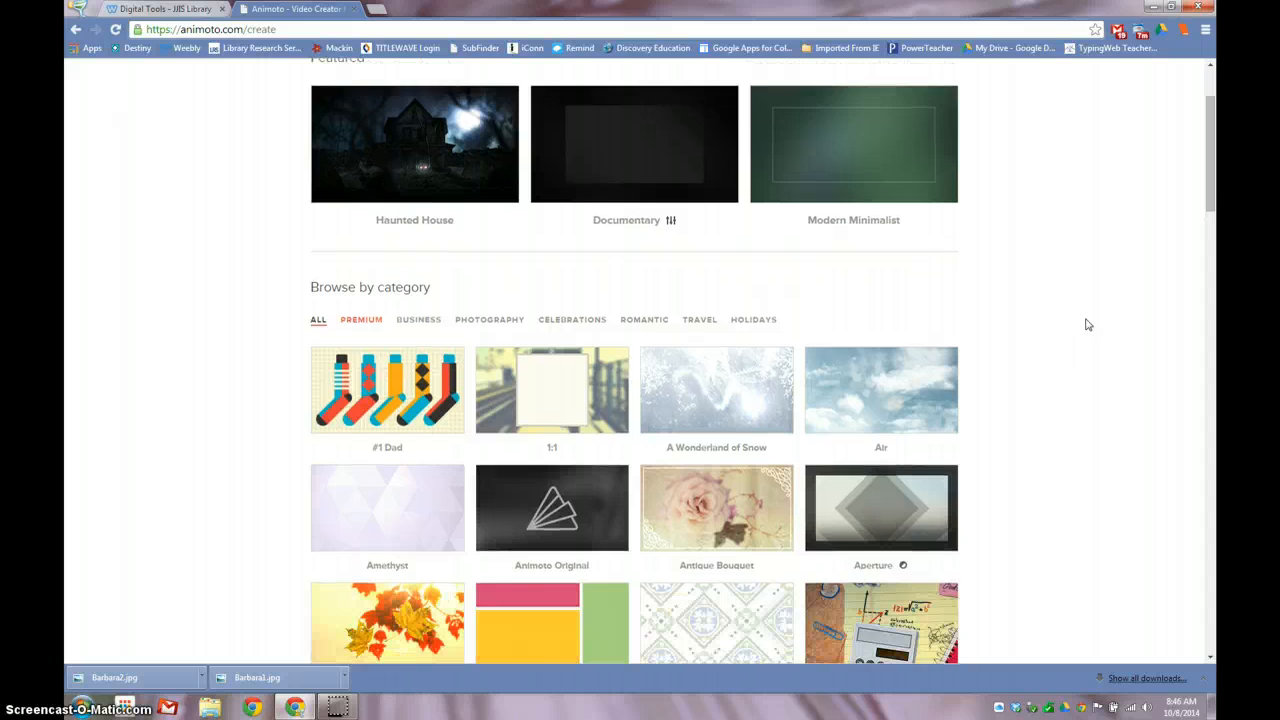
scroll(1088, 324, down, 1)
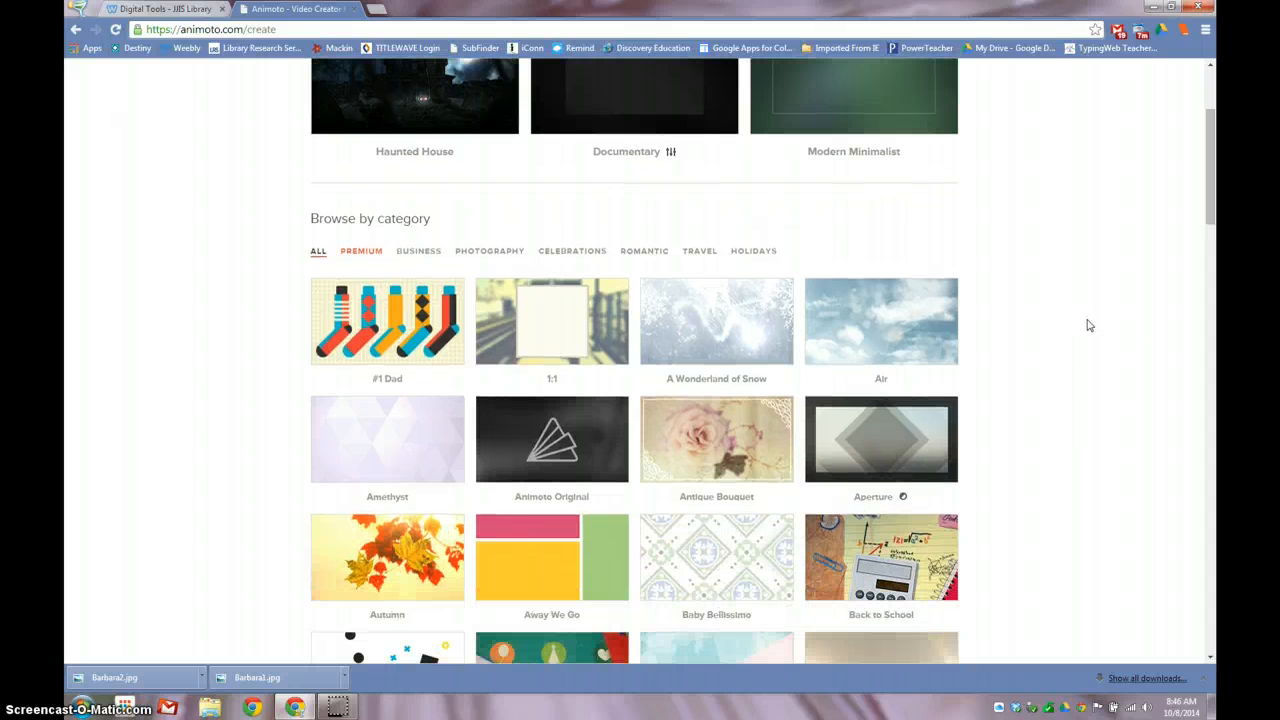
scroll(1088, 324, up, 1)
scroll(1088, 324, up, 1)
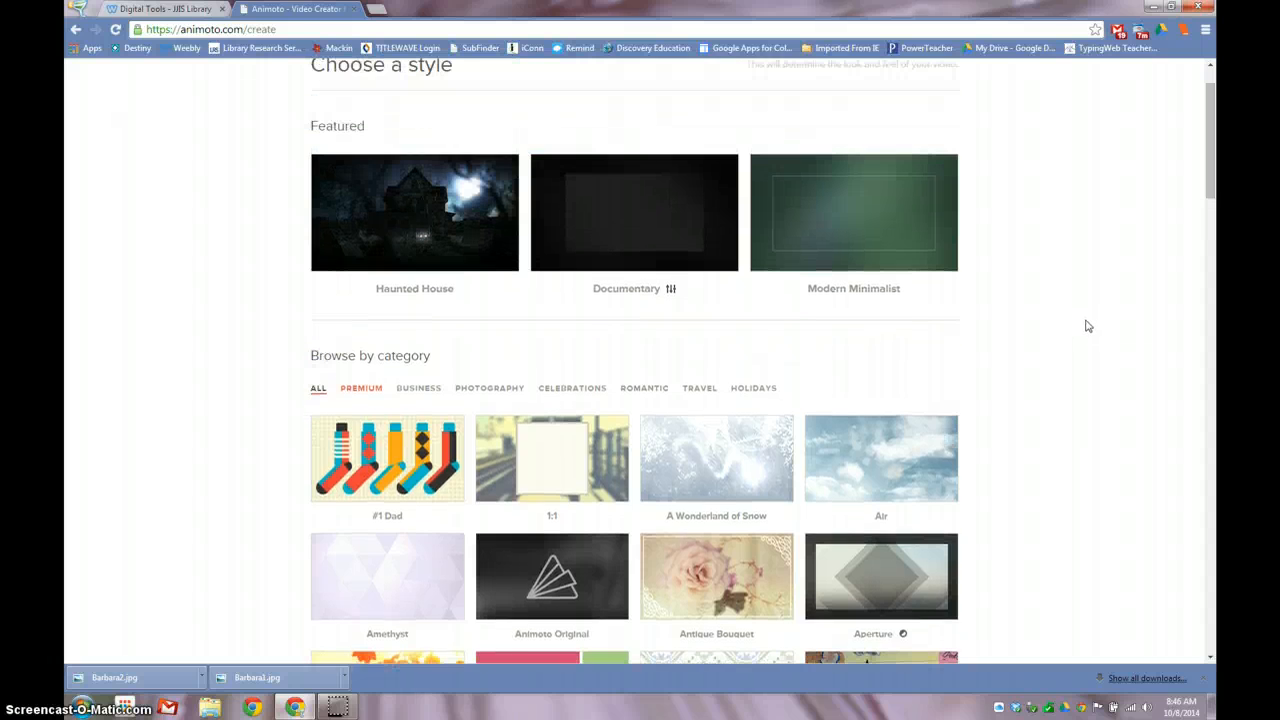
click(459, 230)
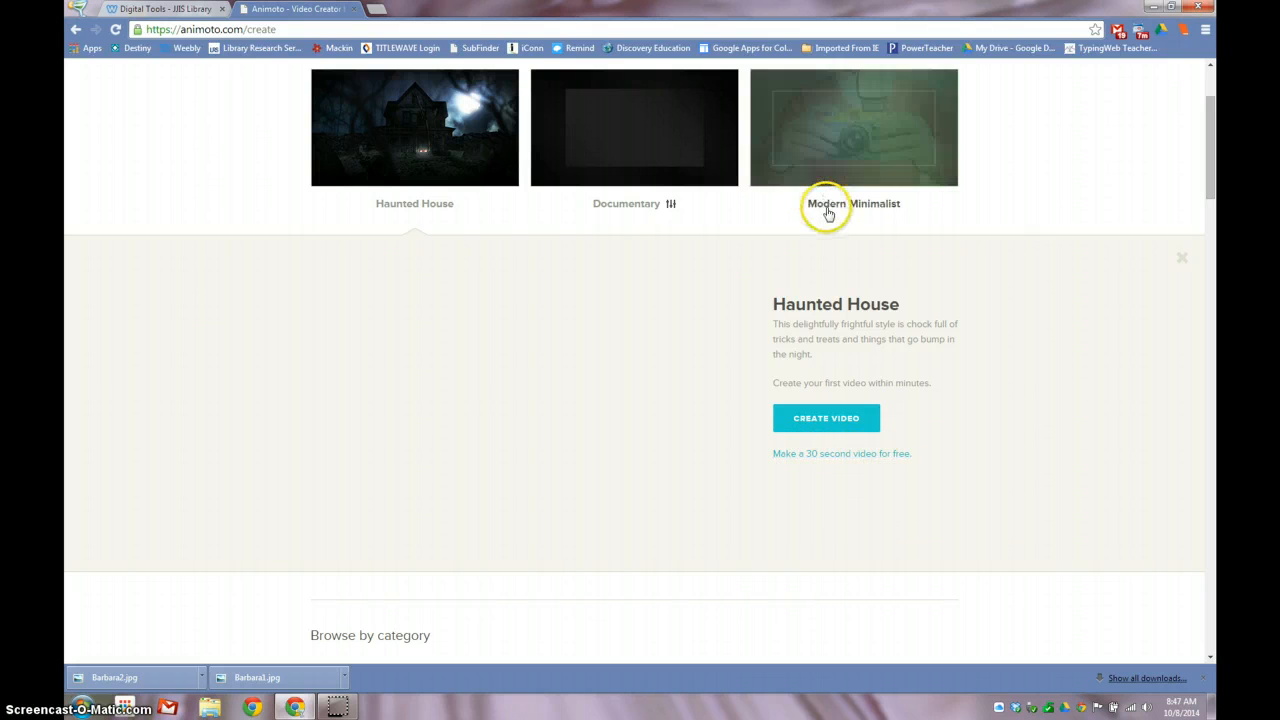
- Preview the Haunted House style briefly and start making a free 30-second video with it
click(650, 203)
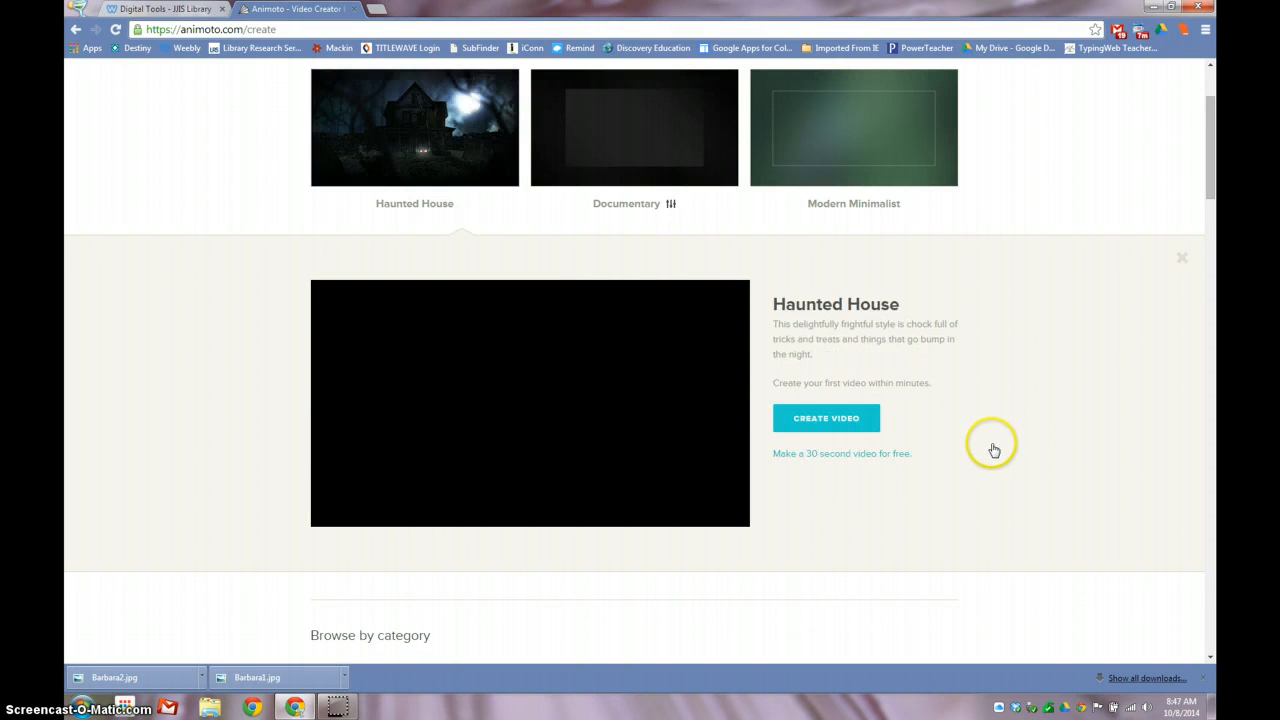
click(815, 456)
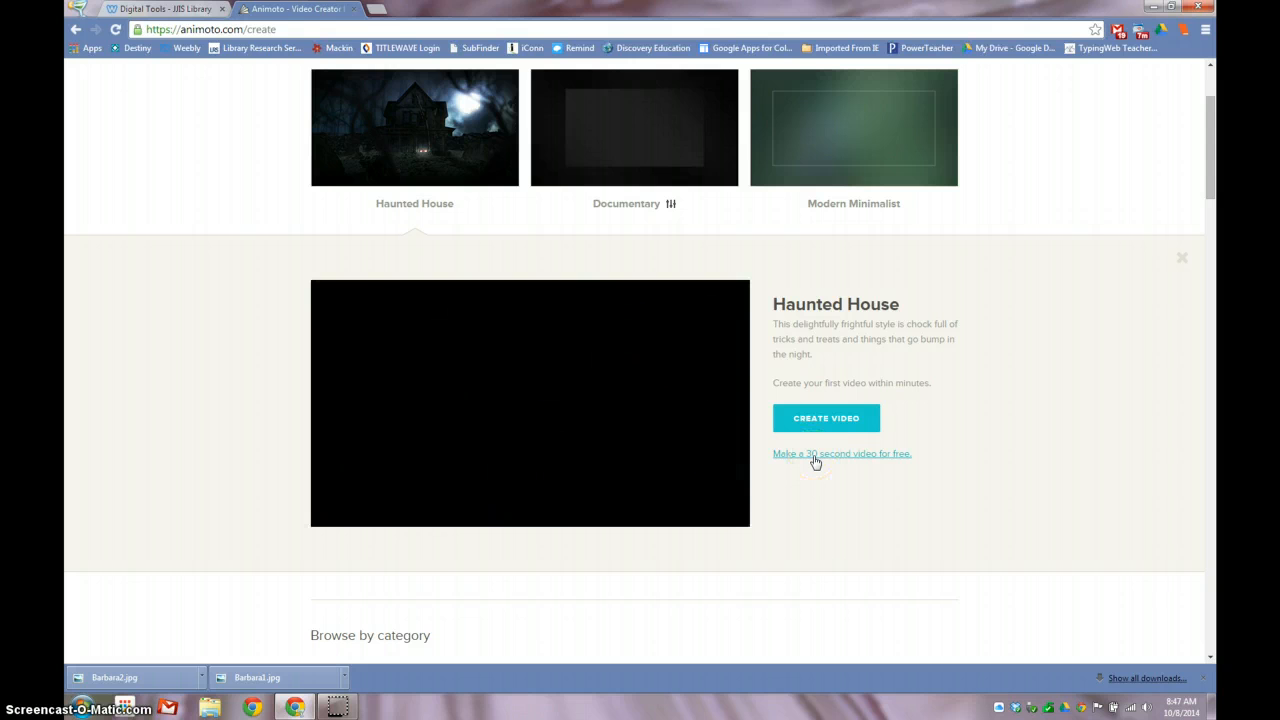
click(635, 460)
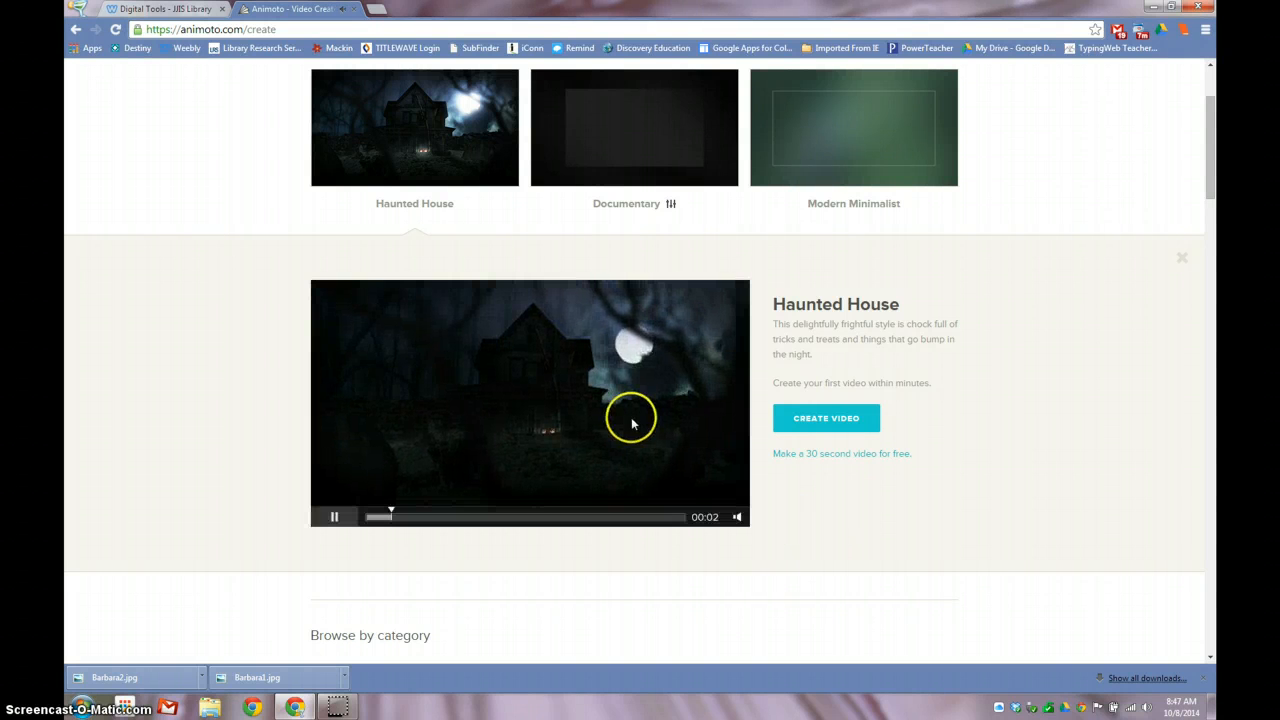
mouse_move(737, 517)
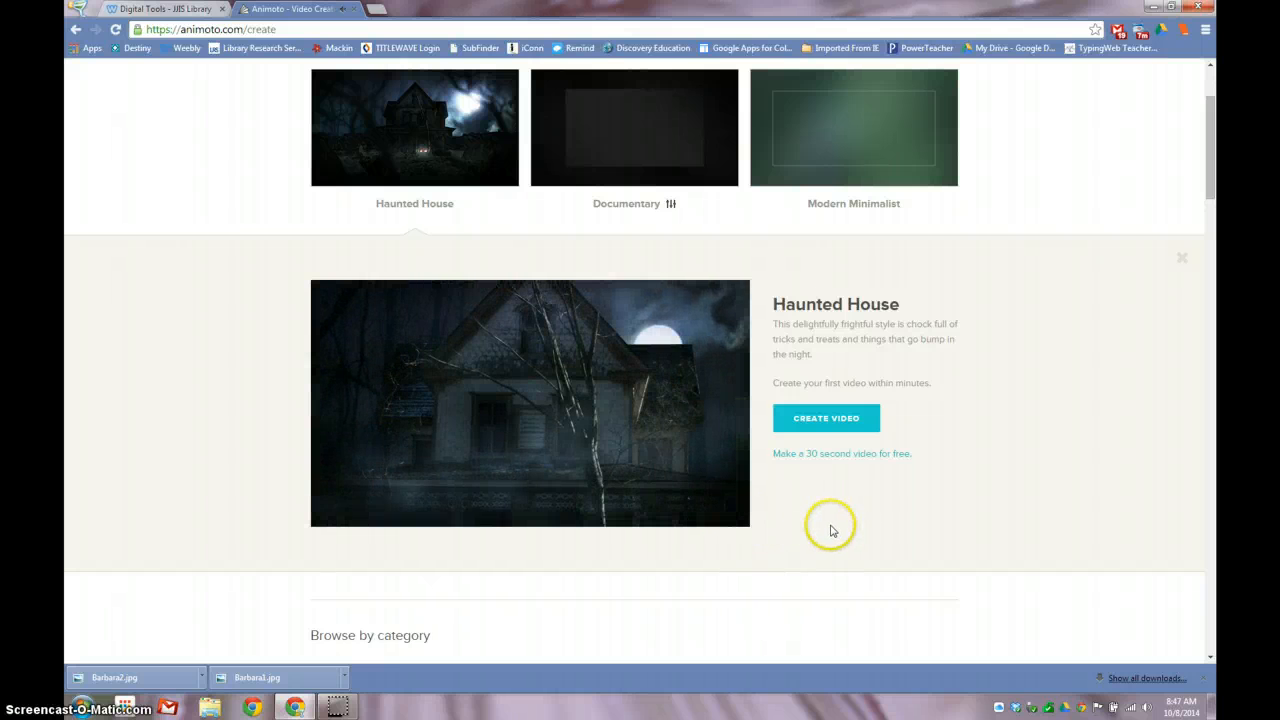
click(835, 456)
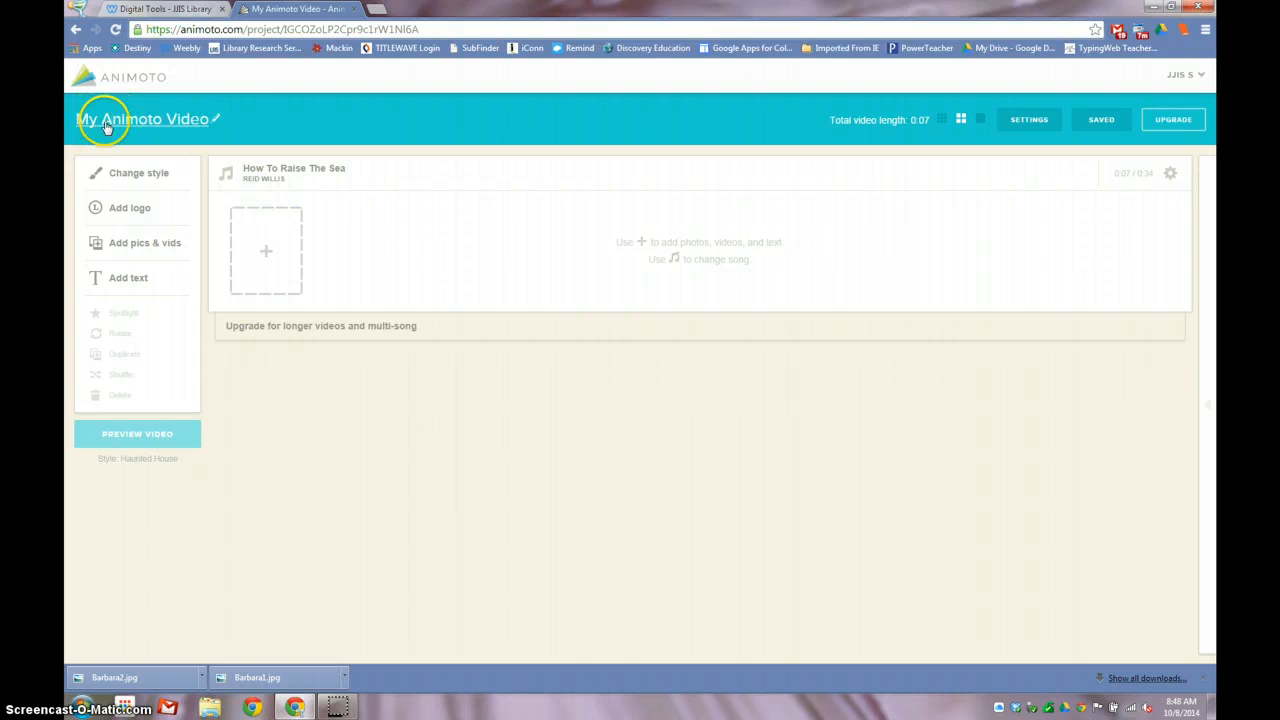
- Retitle the video with the student's first name and last initial followed by "Grade 3", and save the settings
click(214, 121)
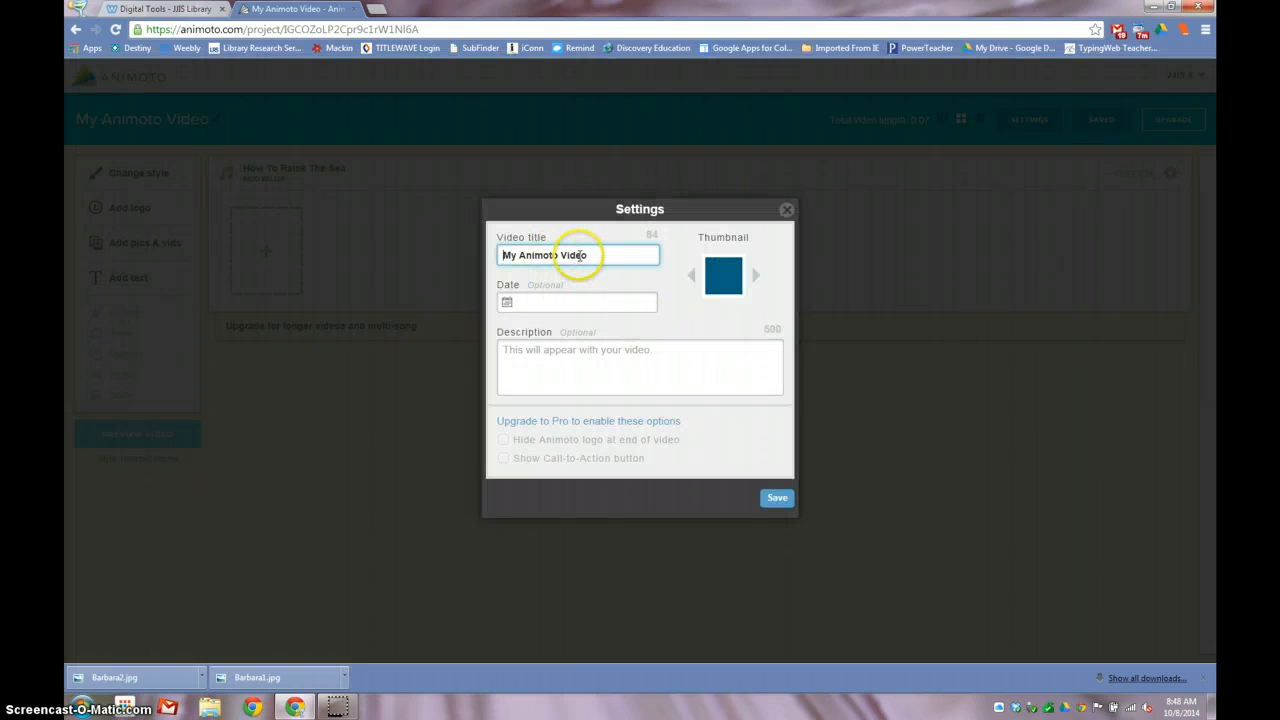
drag(487, 251, 474, 255)
text(Barbara)
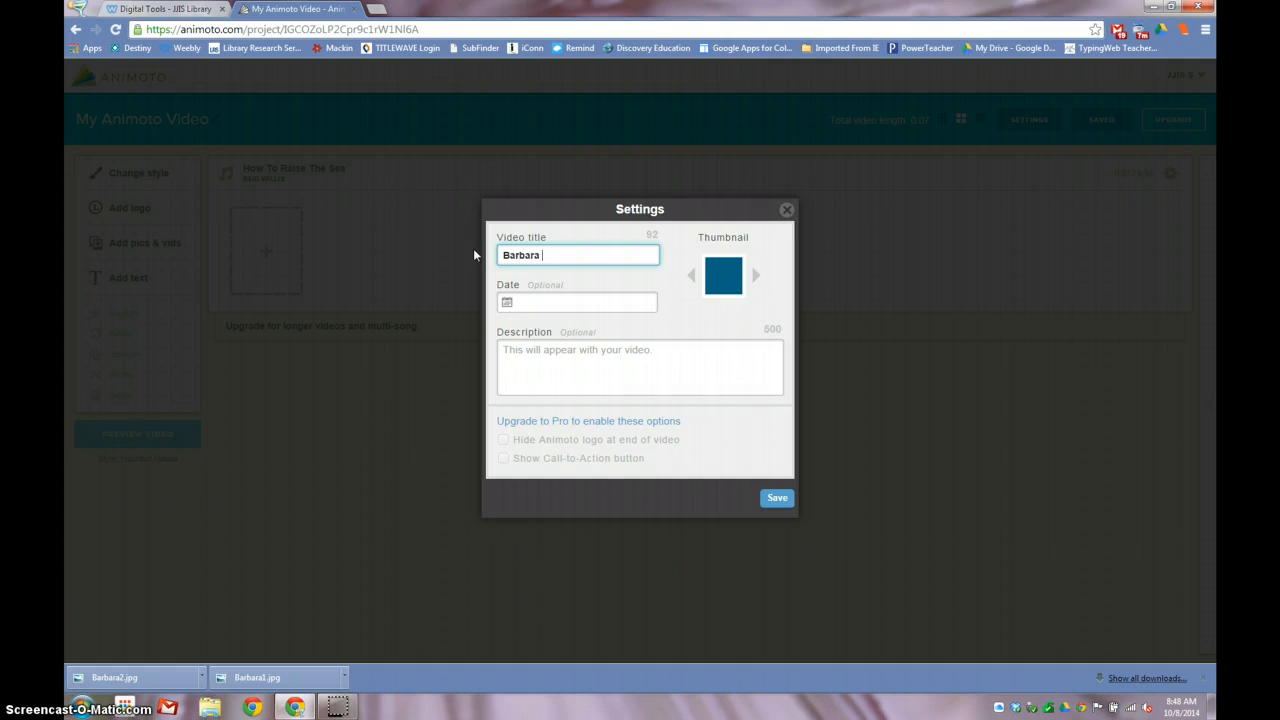
text( J Grade 3)
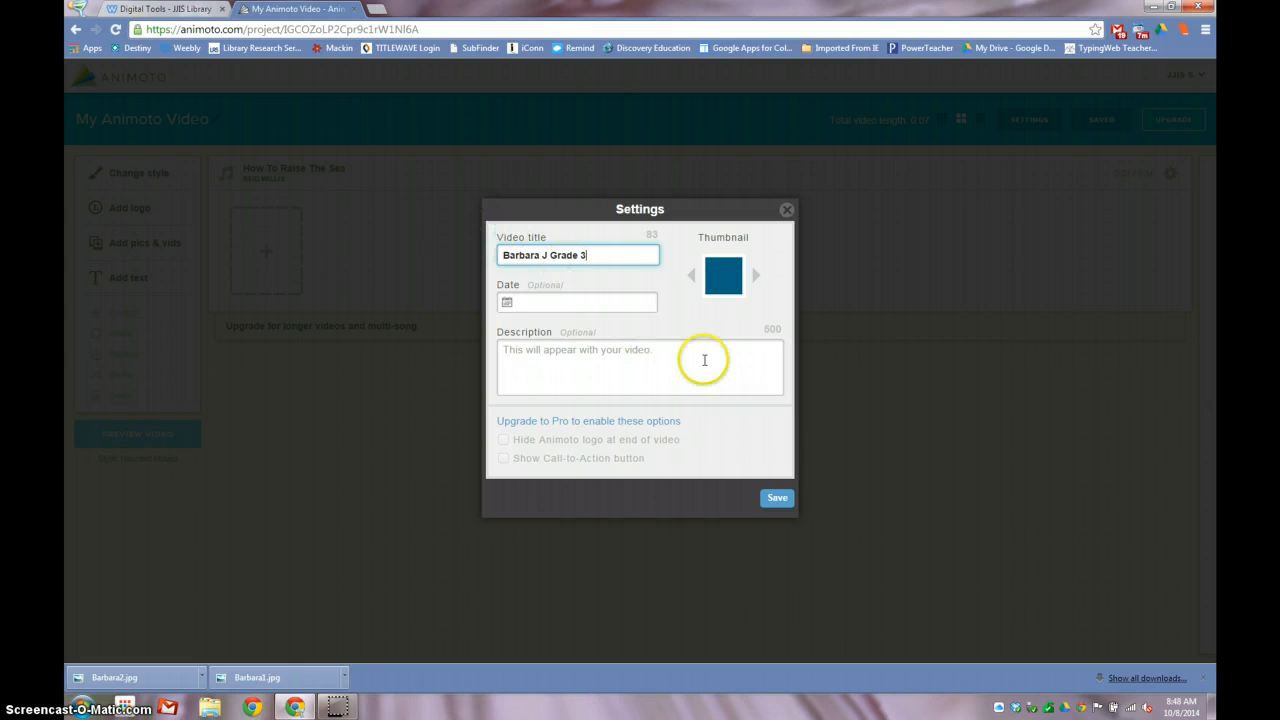
click(778, 500)
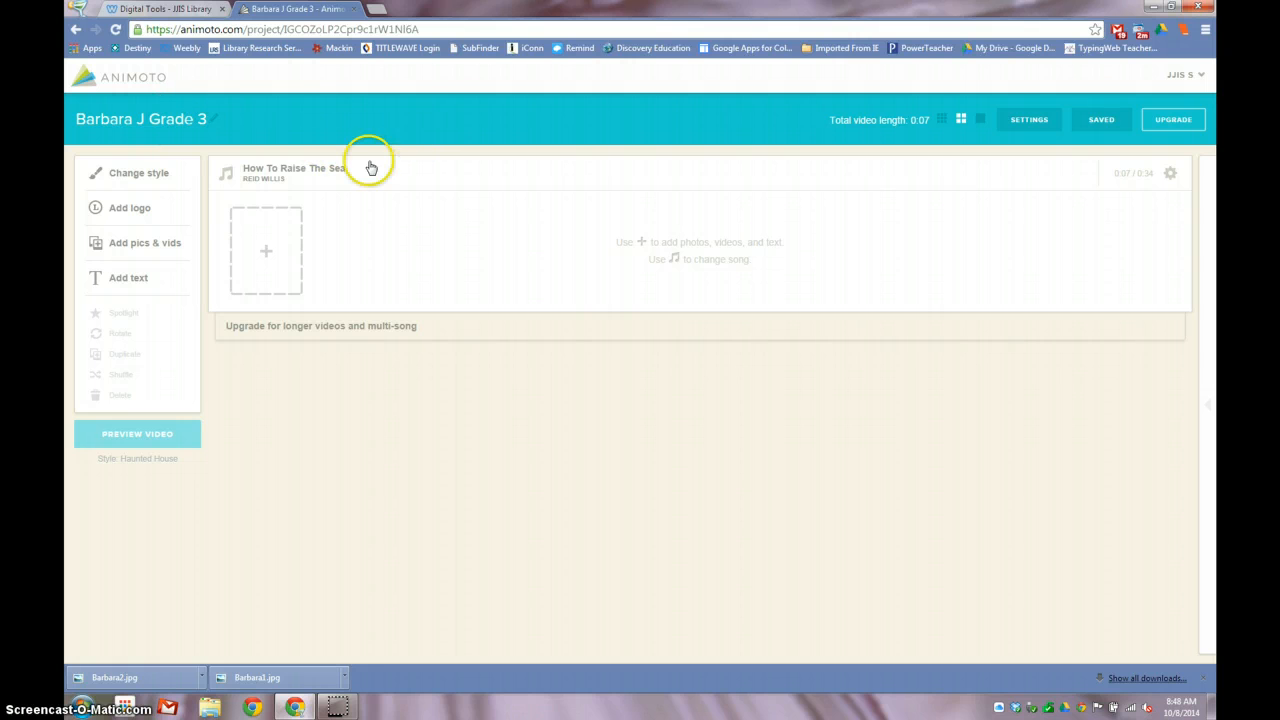
- Add an opening text slide titled "Bears" with a subtitle reading "by" and the student's first name and last initial
click(267, 256)
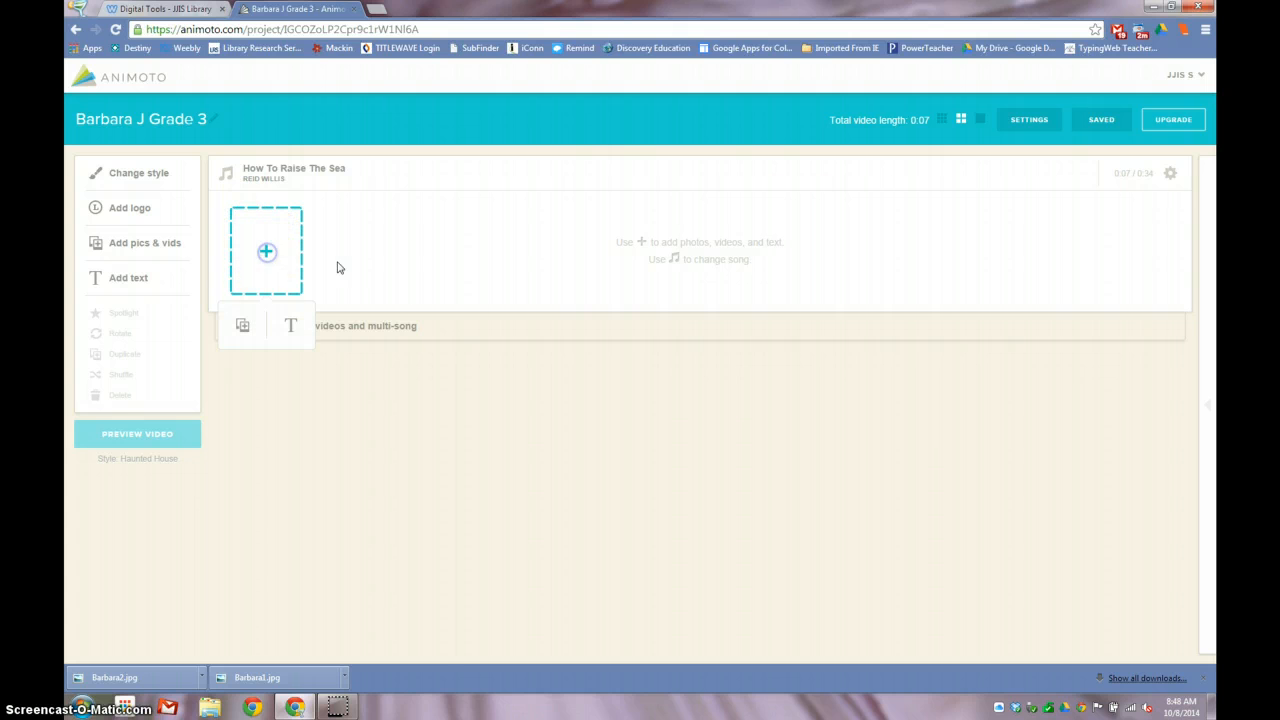
click(289, 329)
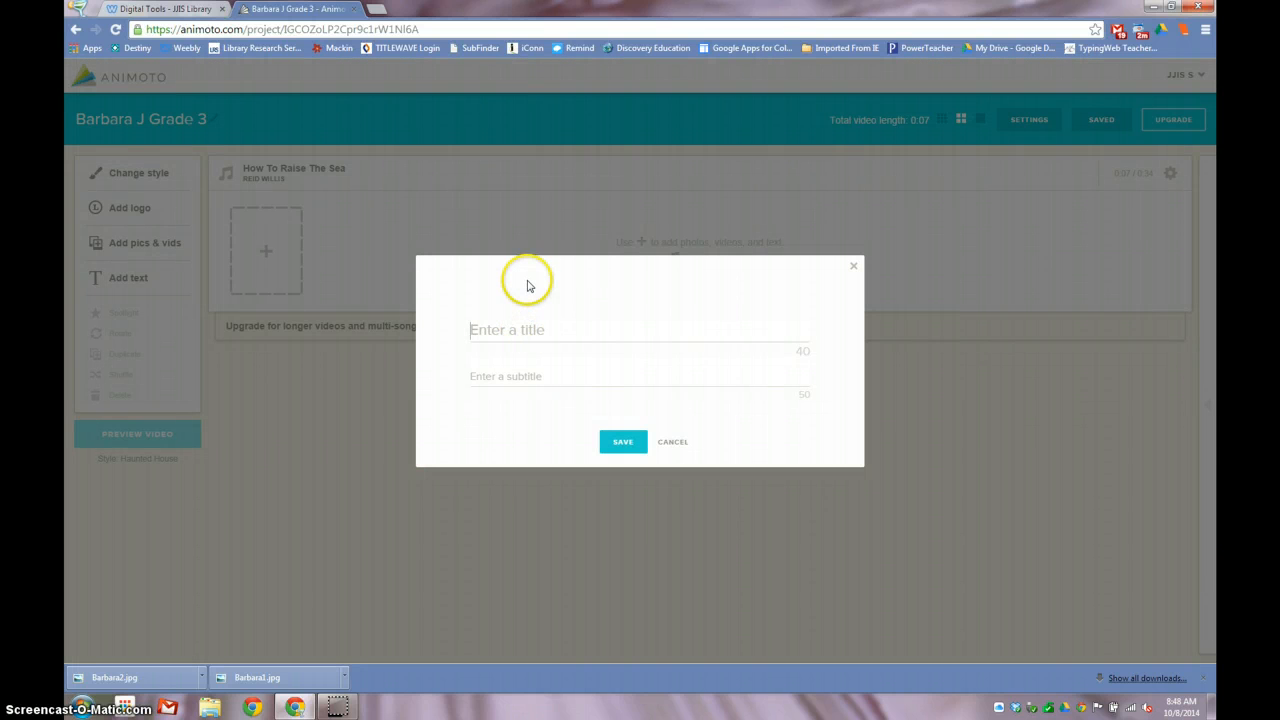
text(Bears)
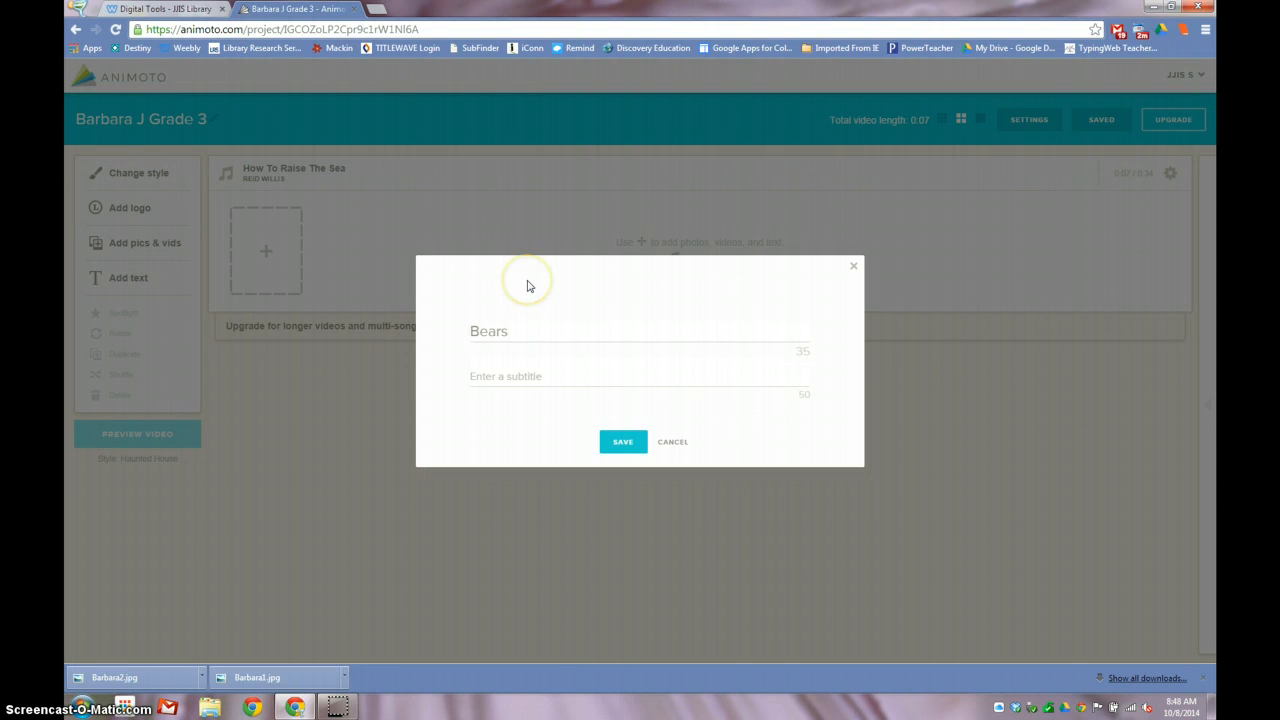
click(531, 376)
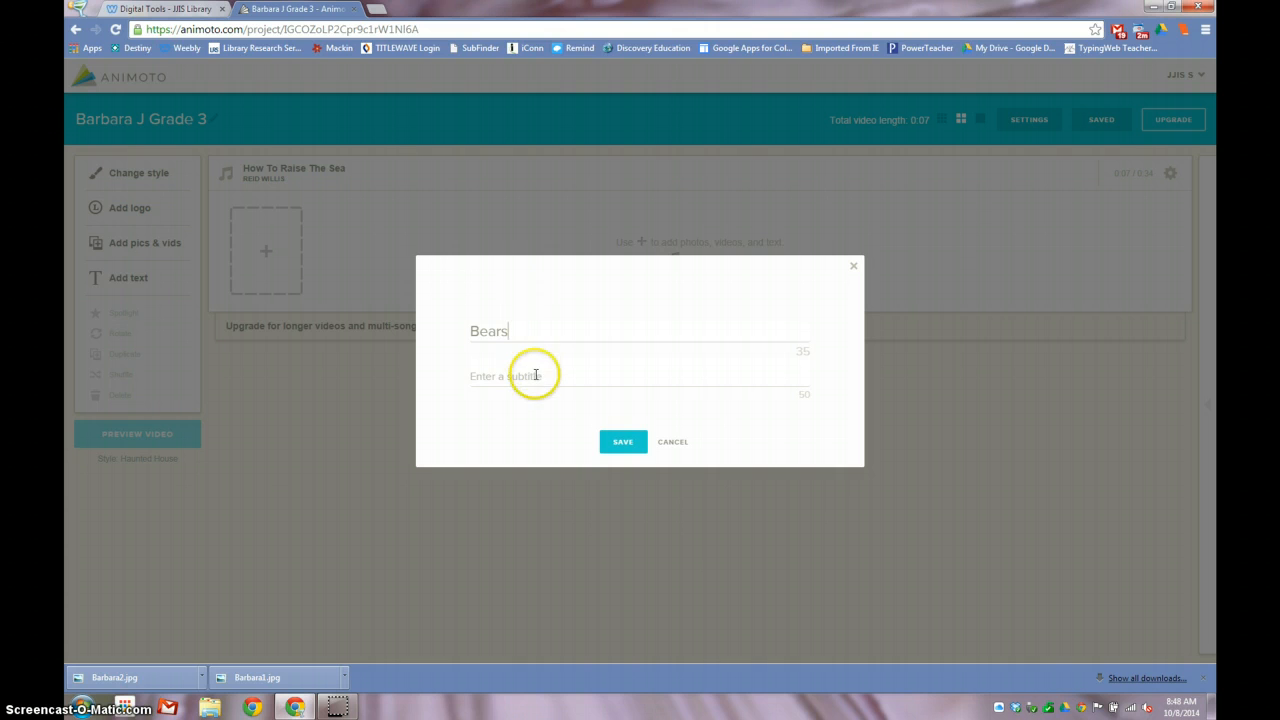
text(by Barbar)
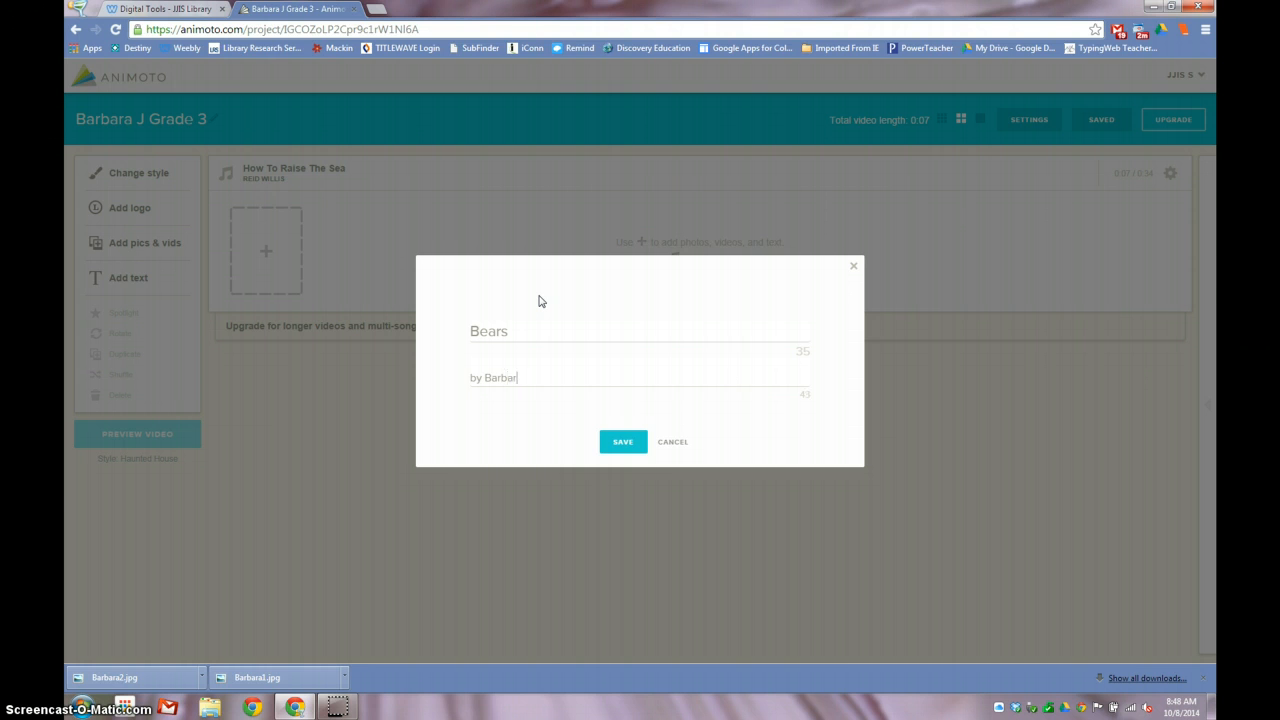
text(a J)
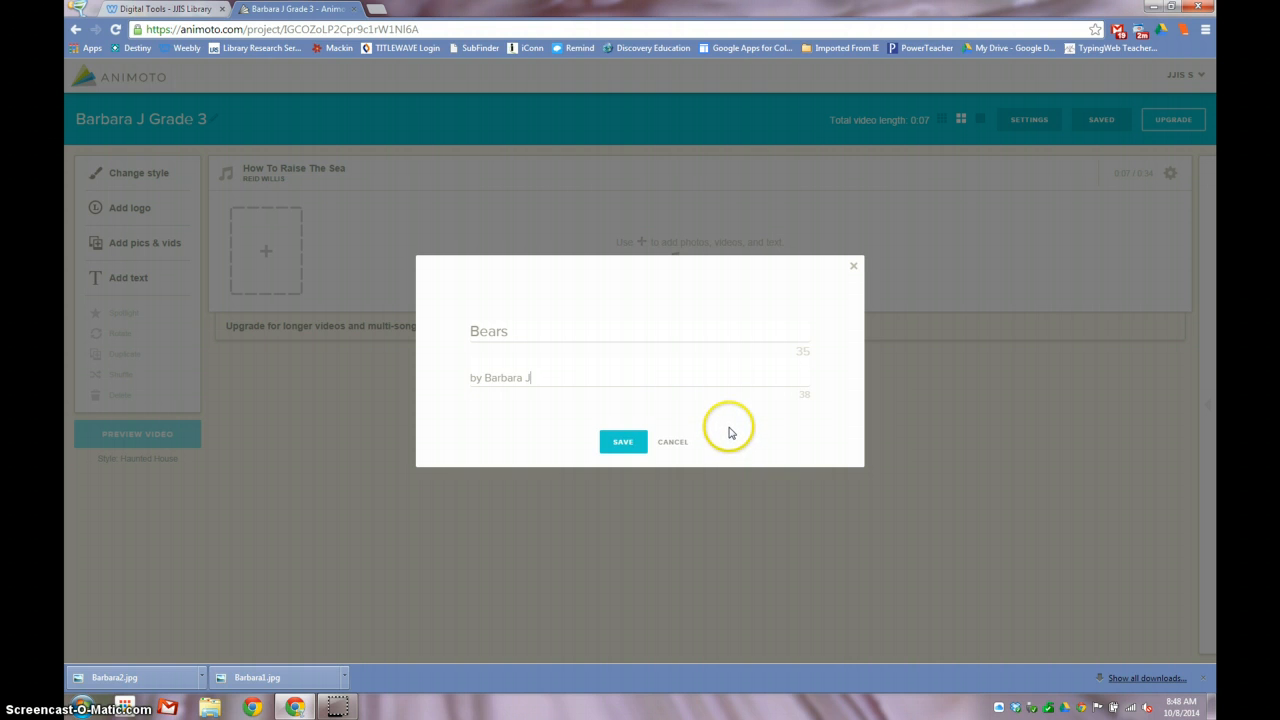
click(624, 445)
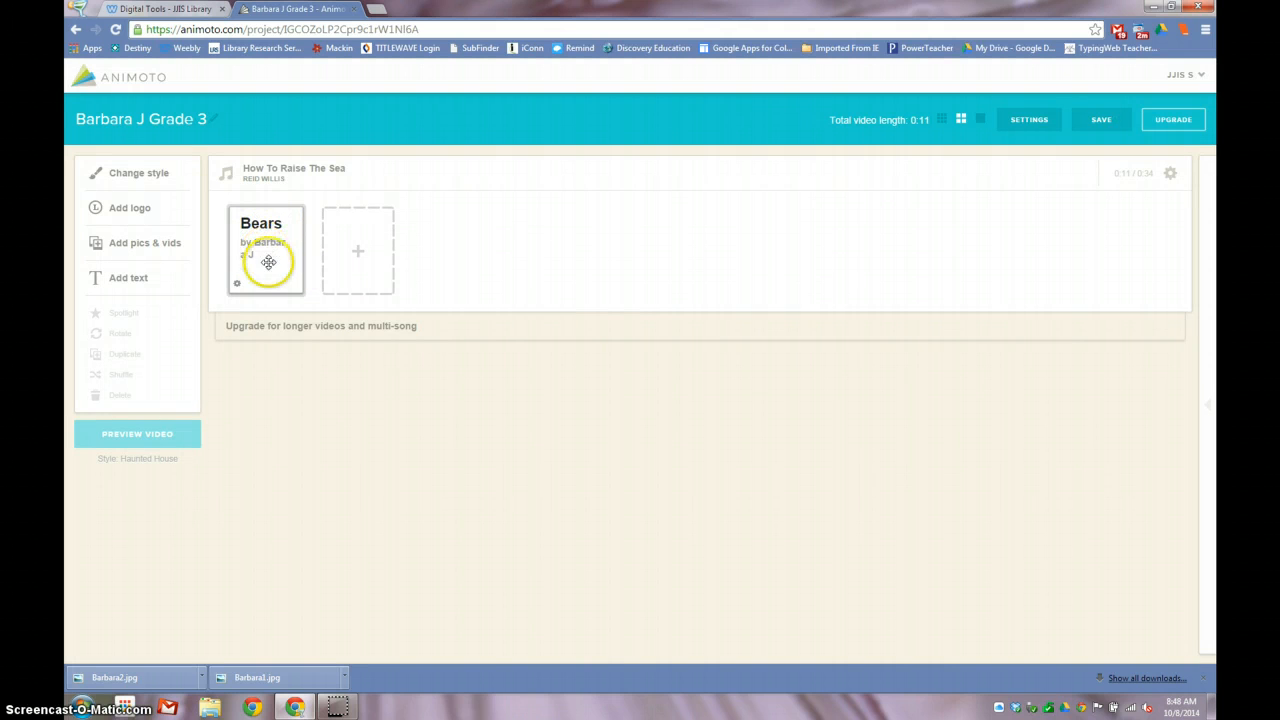
- Upload the JPEG named with the first name followed by 1 from the JJStudent (Z:) drive as the second slide
click(358, 255)
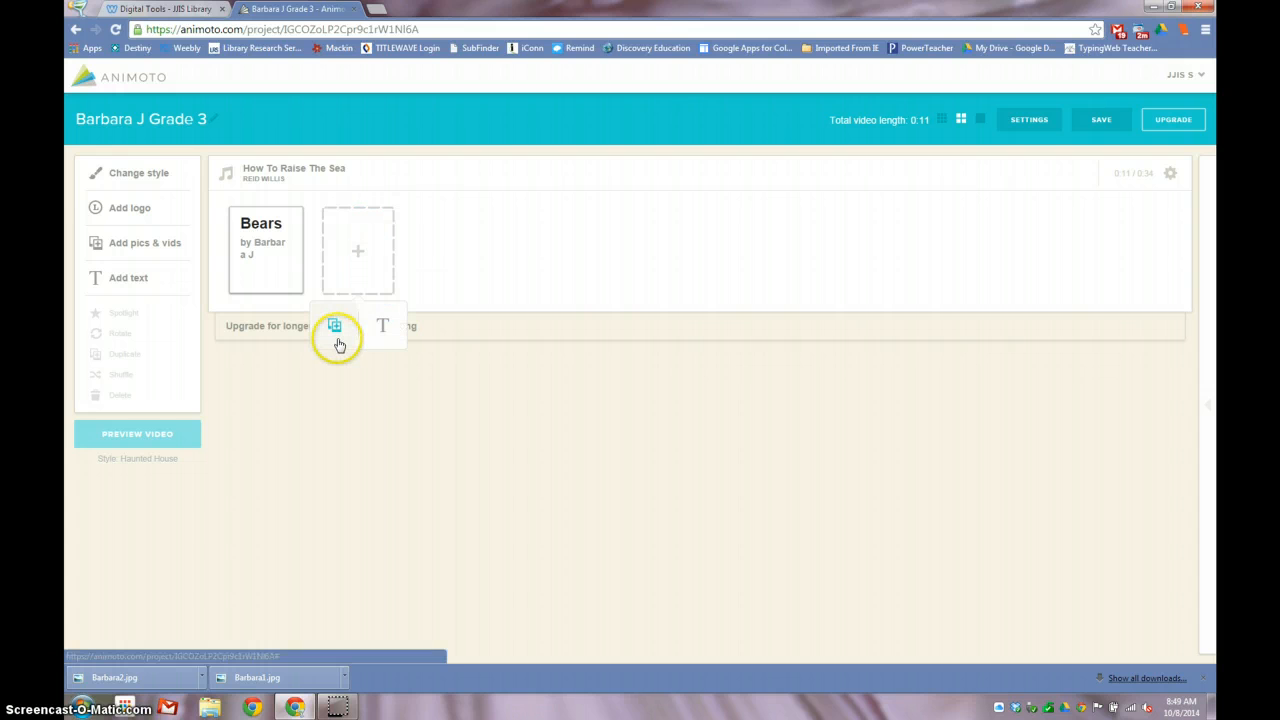
click(337, 340)
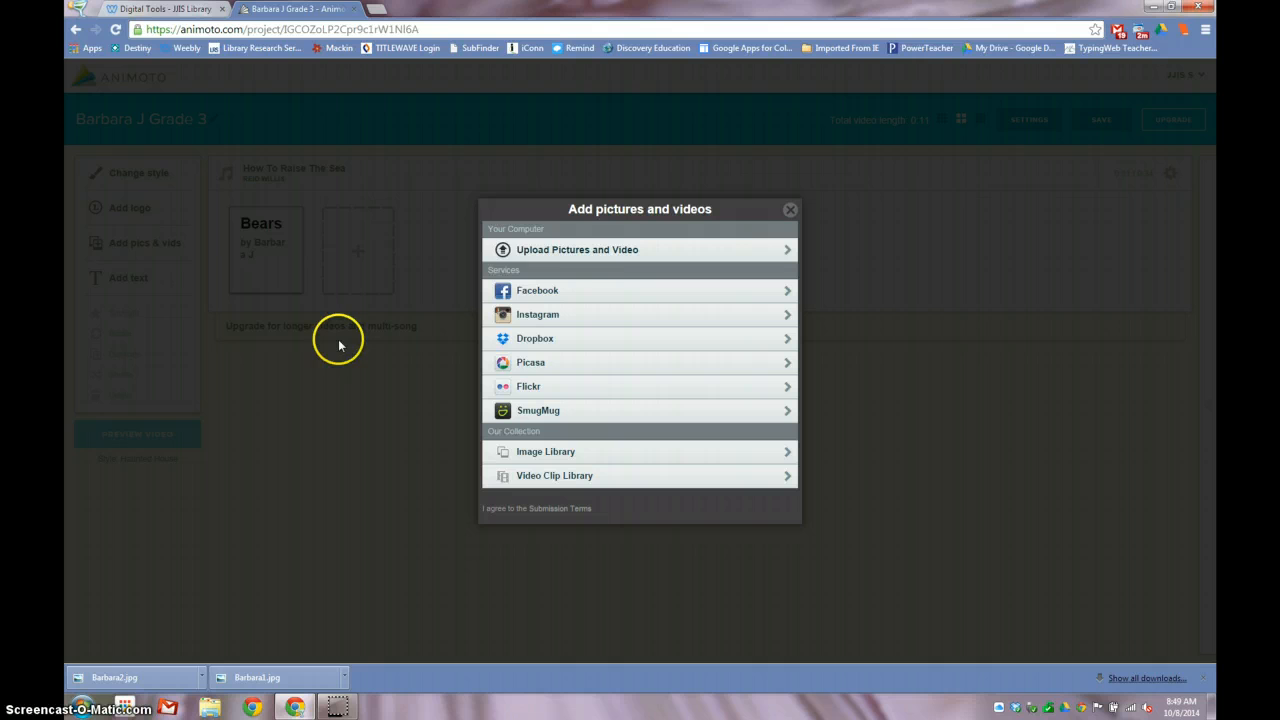
click(583, 252)
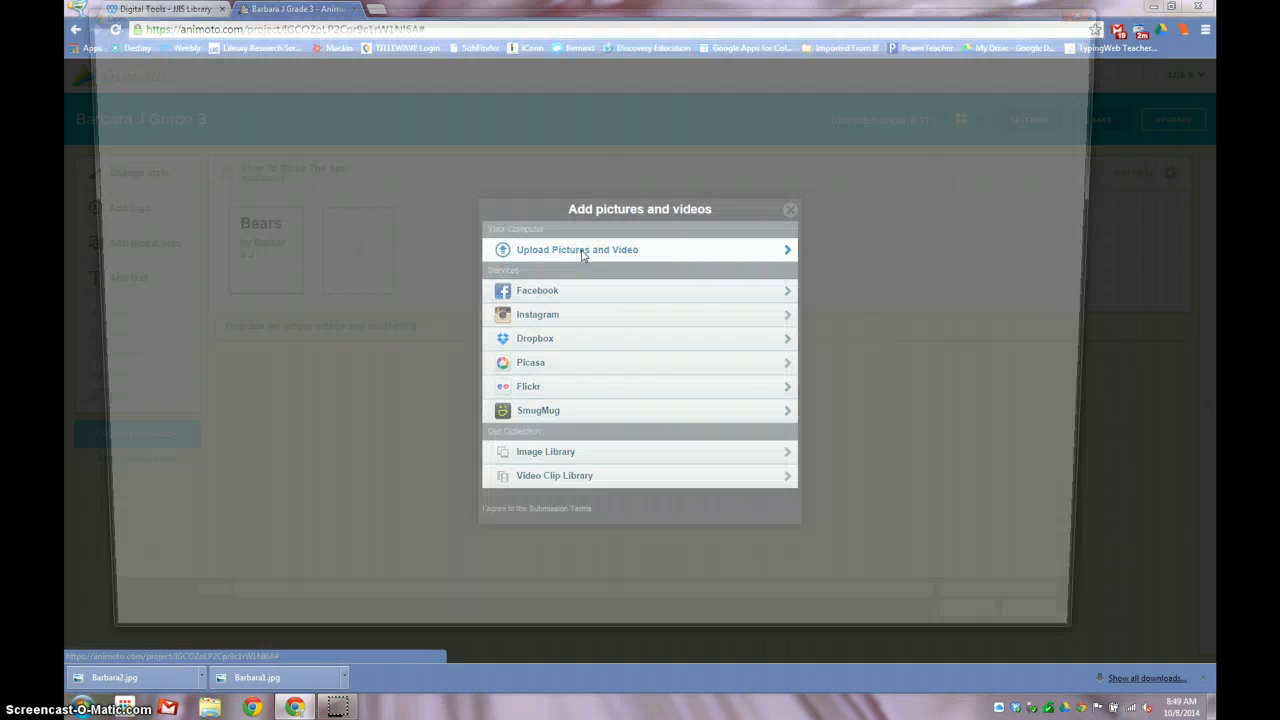
click(78, 280)
click(148, 353)
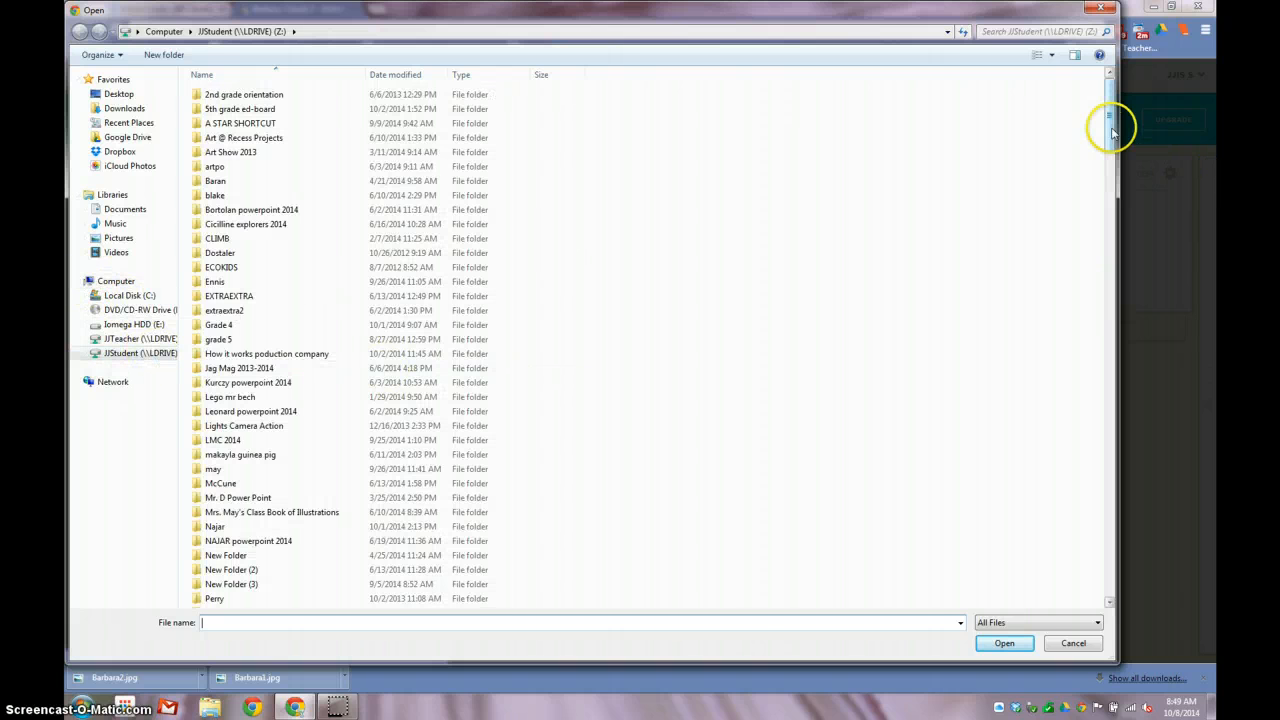
drag(1113, 130, 1096, 268)
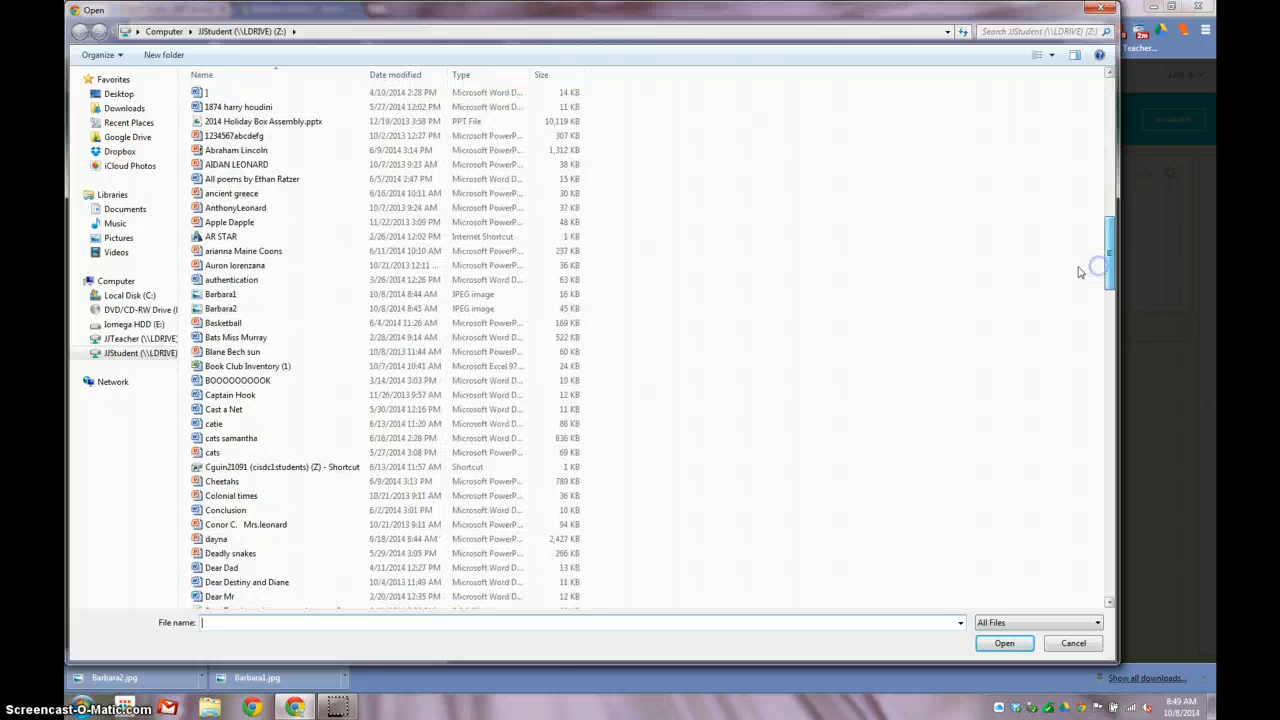
click(214, 298)
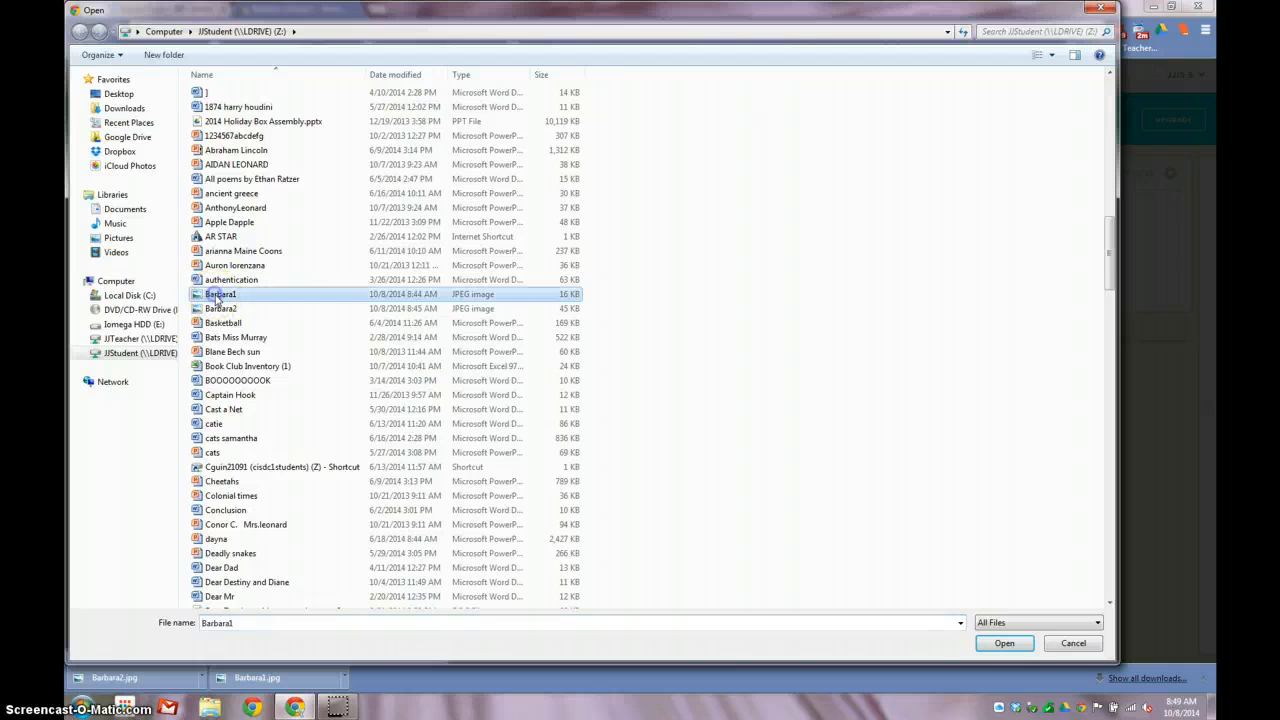
click(990, 645)
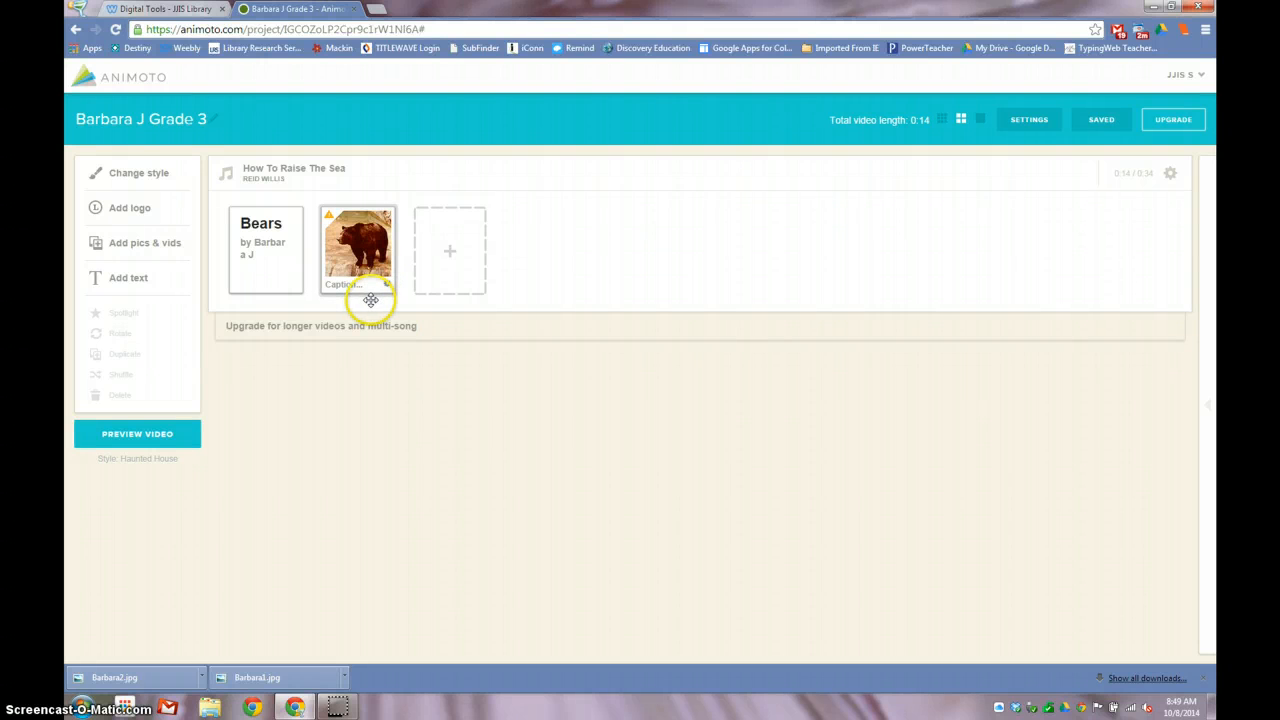
- Add a text slide after the brown bear picture titled "Fact 1" with the subtitle "I learned that bears hibernate in winter."
click(450, 253)
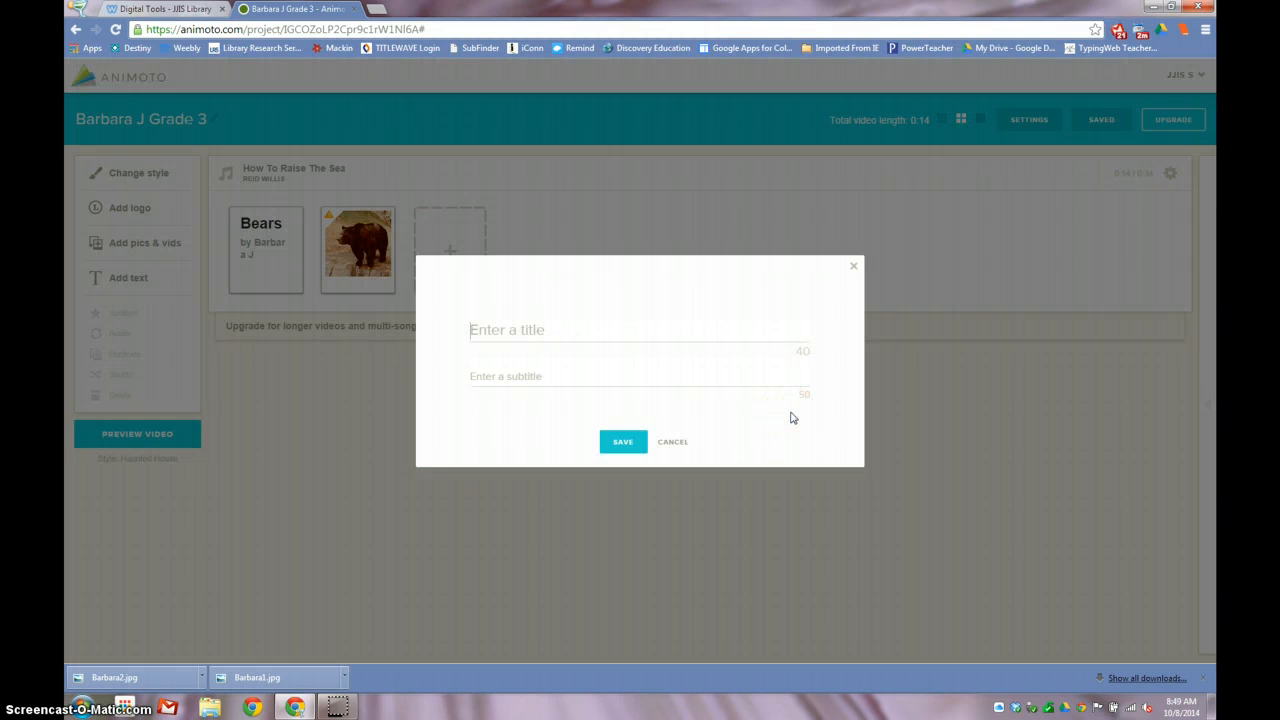
text(Fact 1)
click(727, 378)
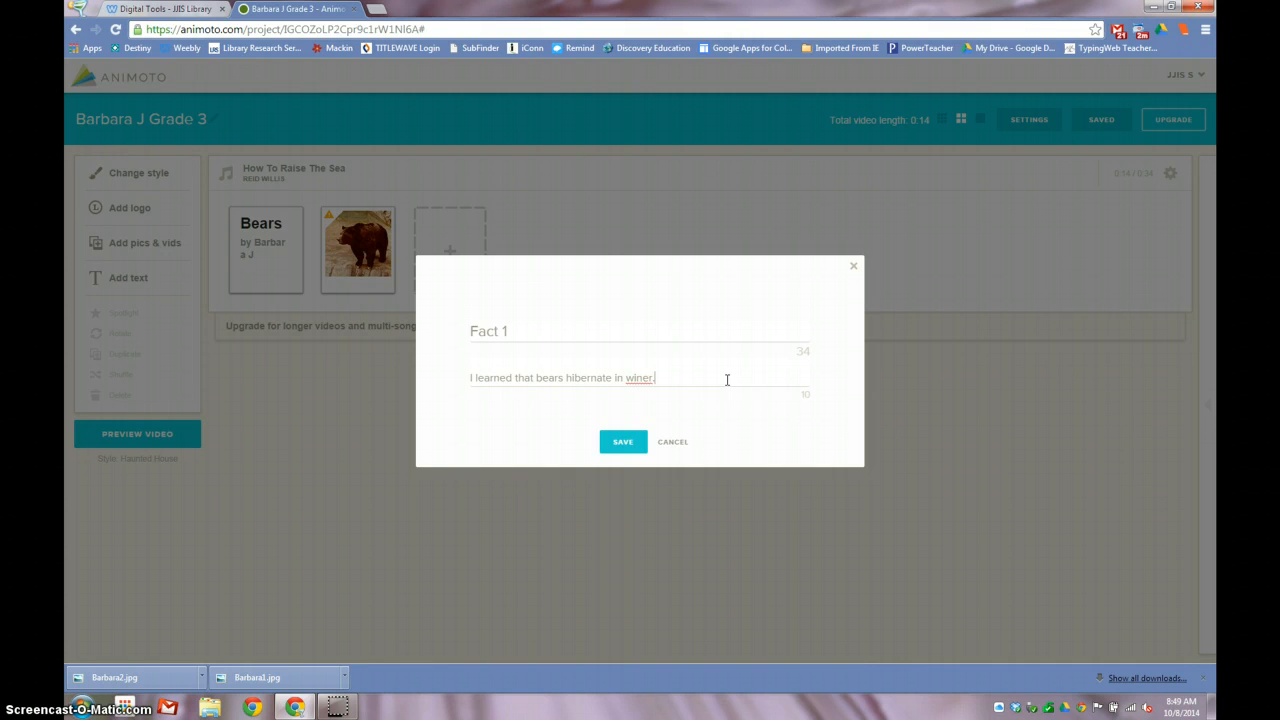
click(639, 379)
text(t)
click(621, 446)
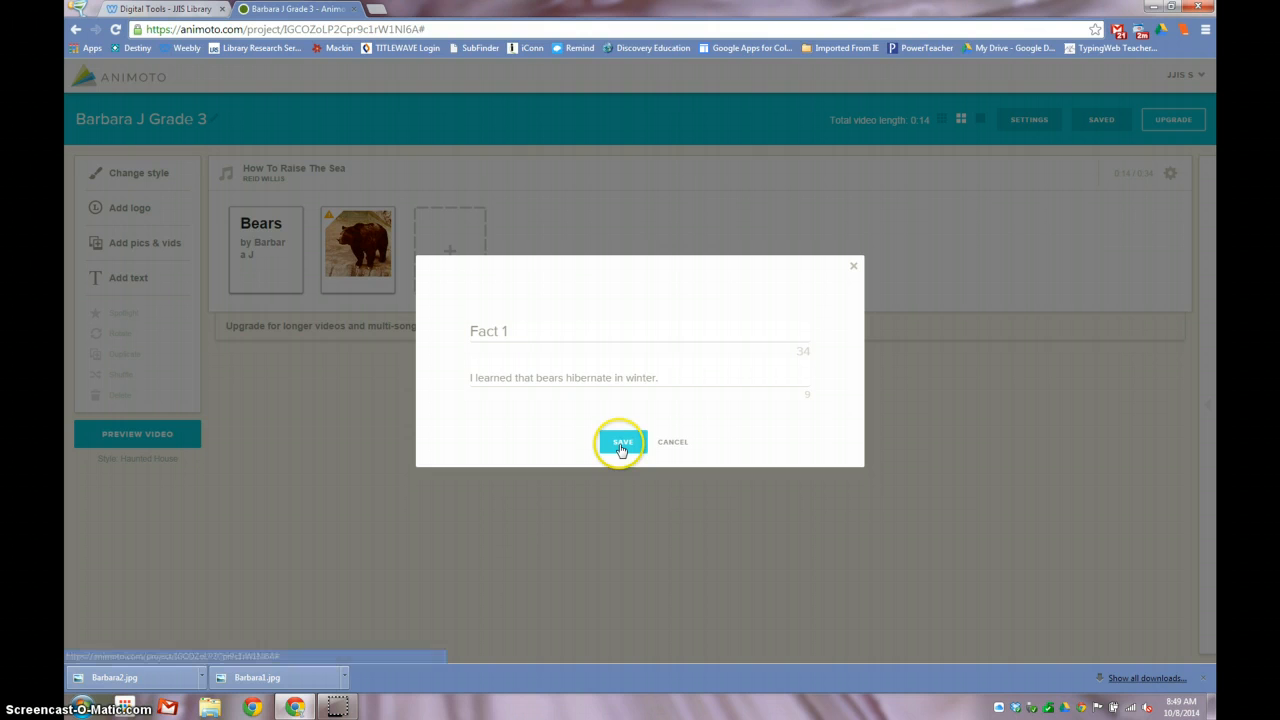
click(621, 446)
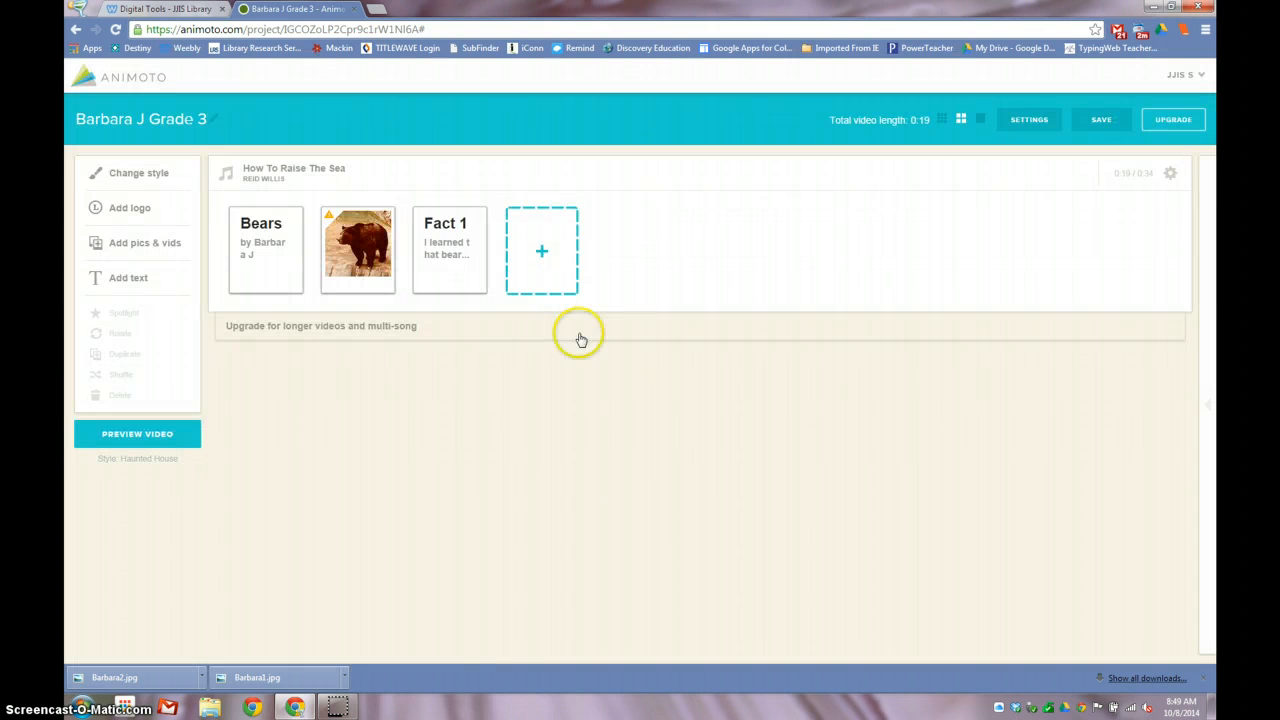
- Upload the JPEG named with the first name followed by 2 from the JJStudent (Z:) drive after the "Fact 1" slide
click(554, 271)
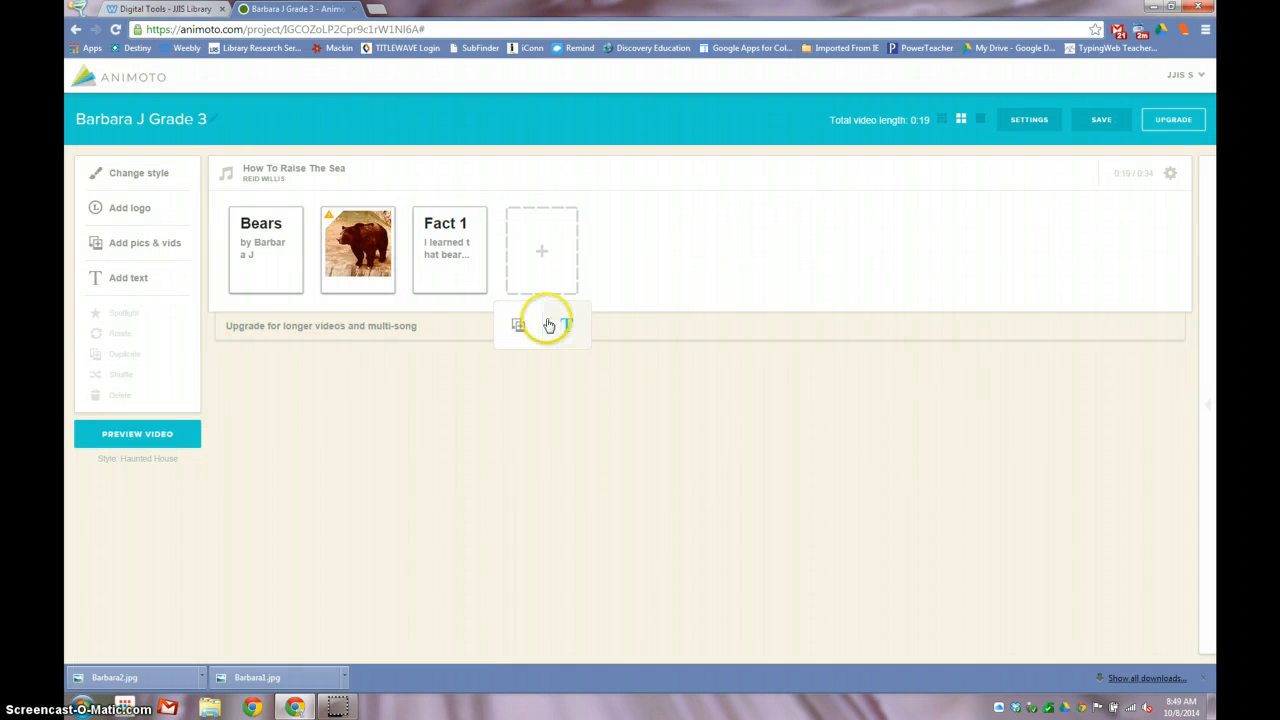
click(518, 325)
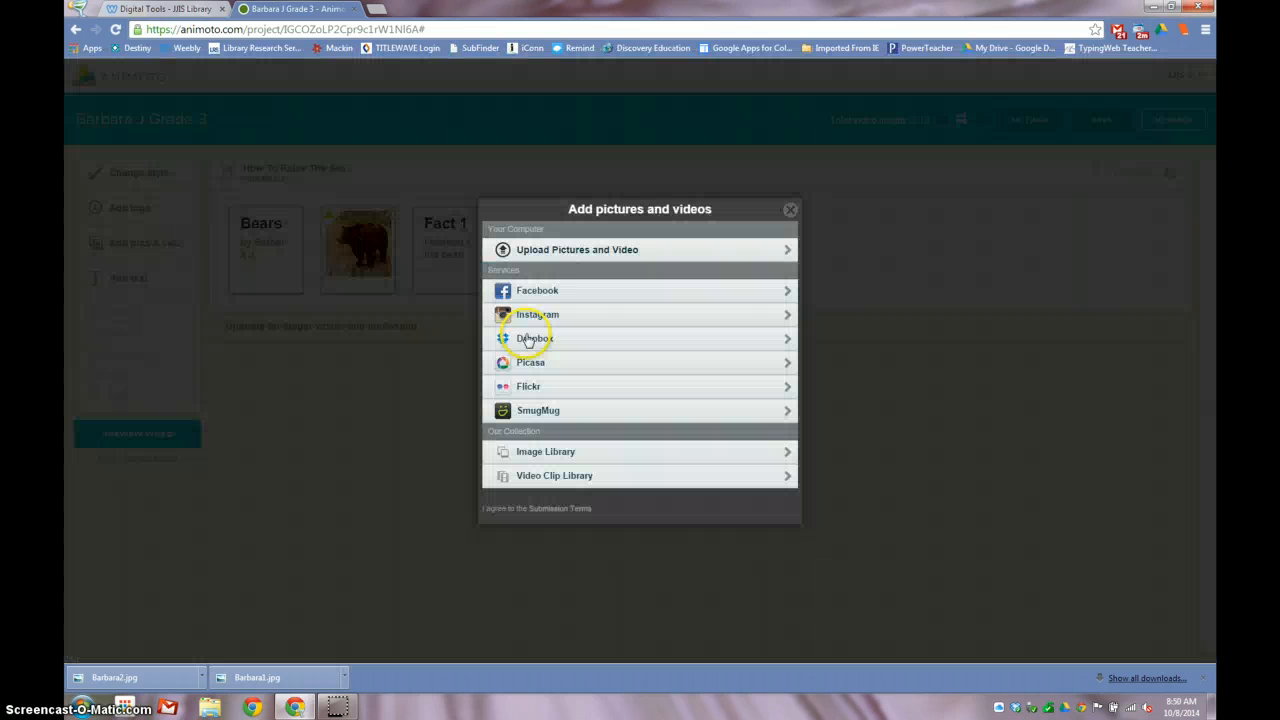
click(574, 254)
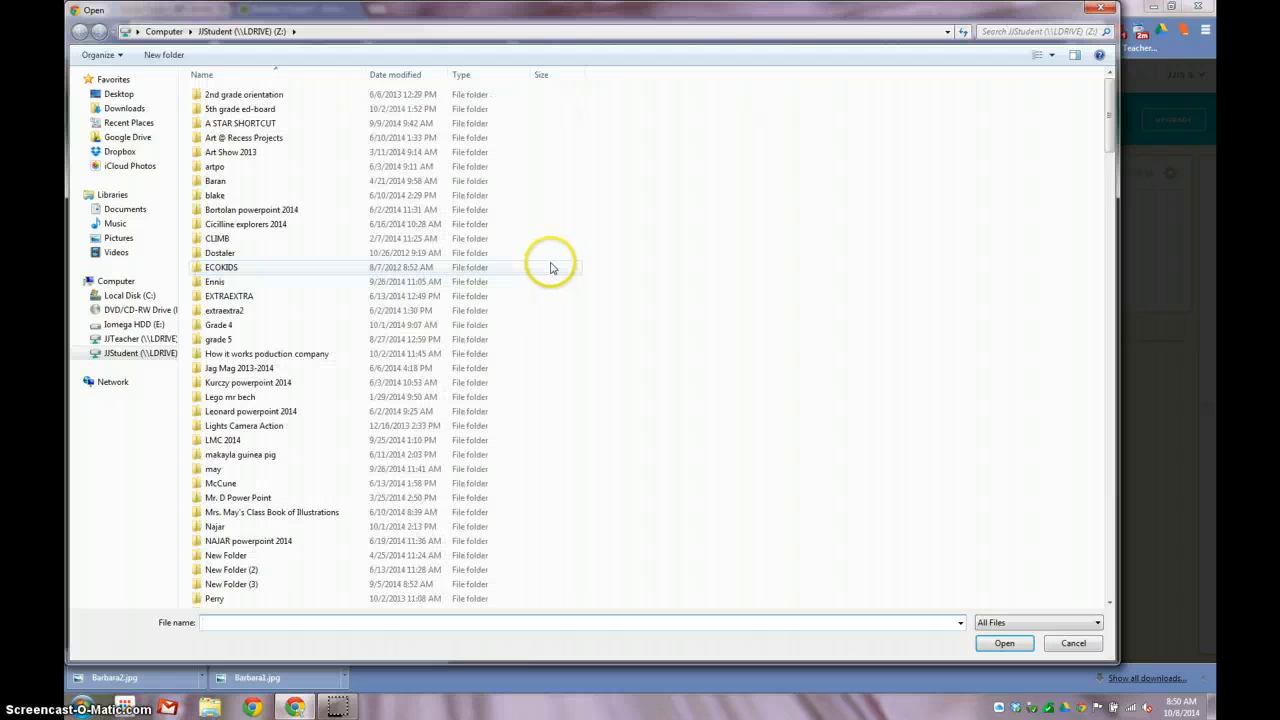
drag(1110, 125, 1107, 252)
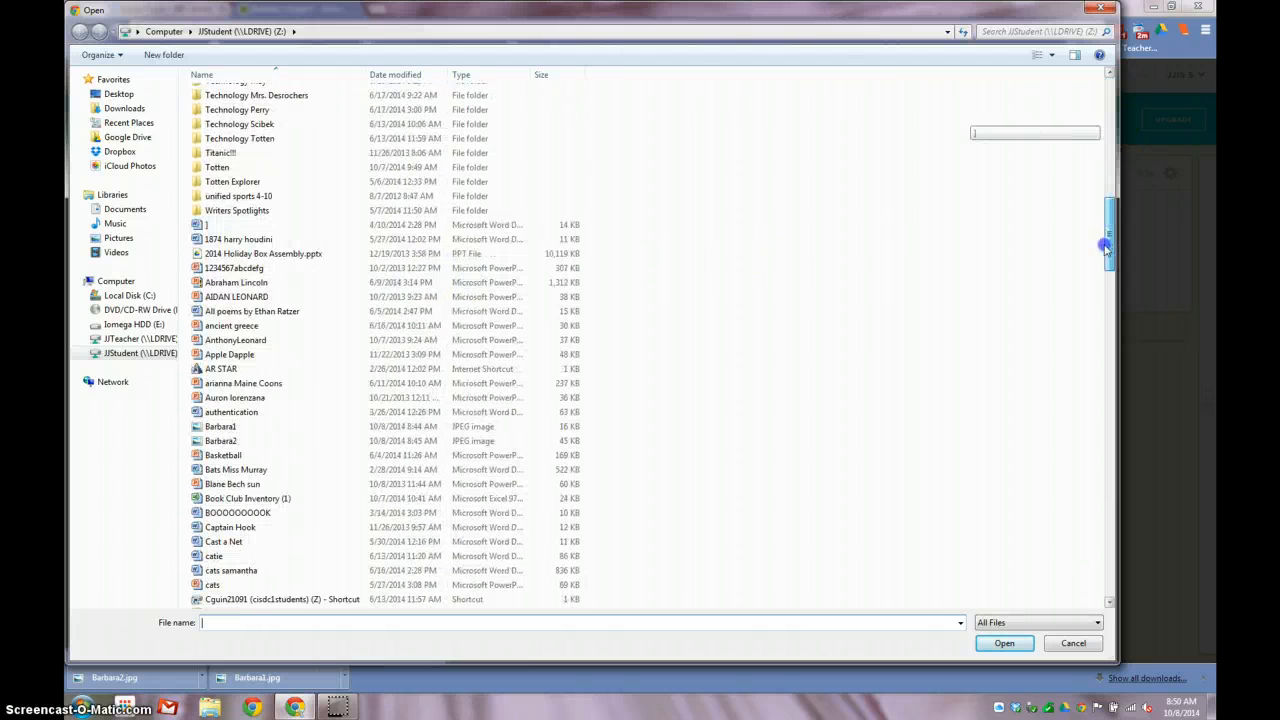
click(380, 446)
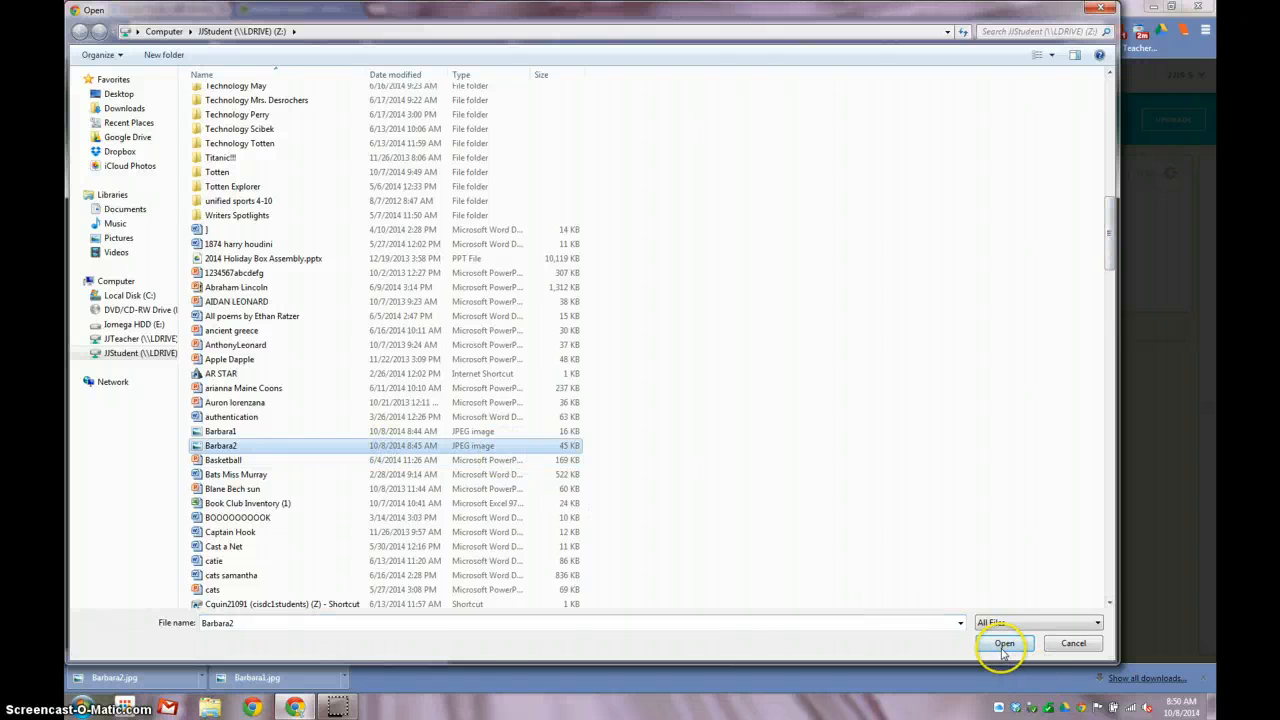
click(1003, 643)
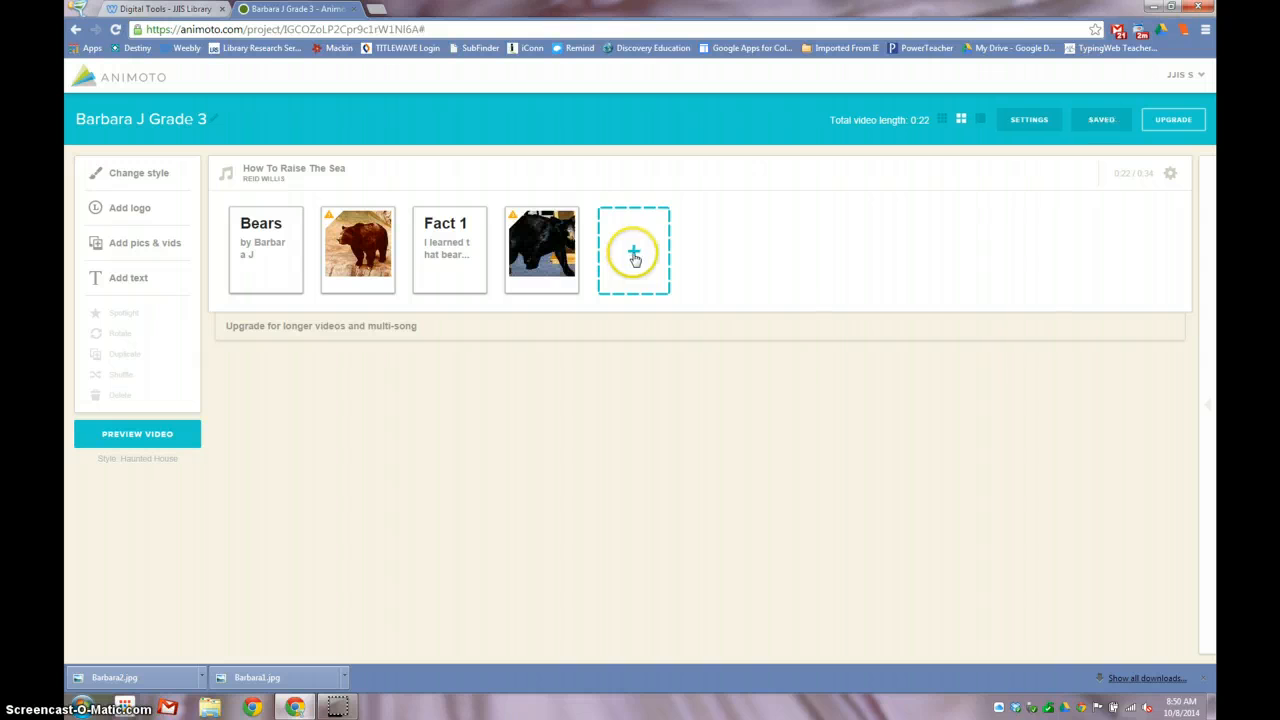
- Add a text slide titled "Fact 2" after the black bear picture, with a subtitle about what bears like to catch
click(633, 254)
click(655, 330)
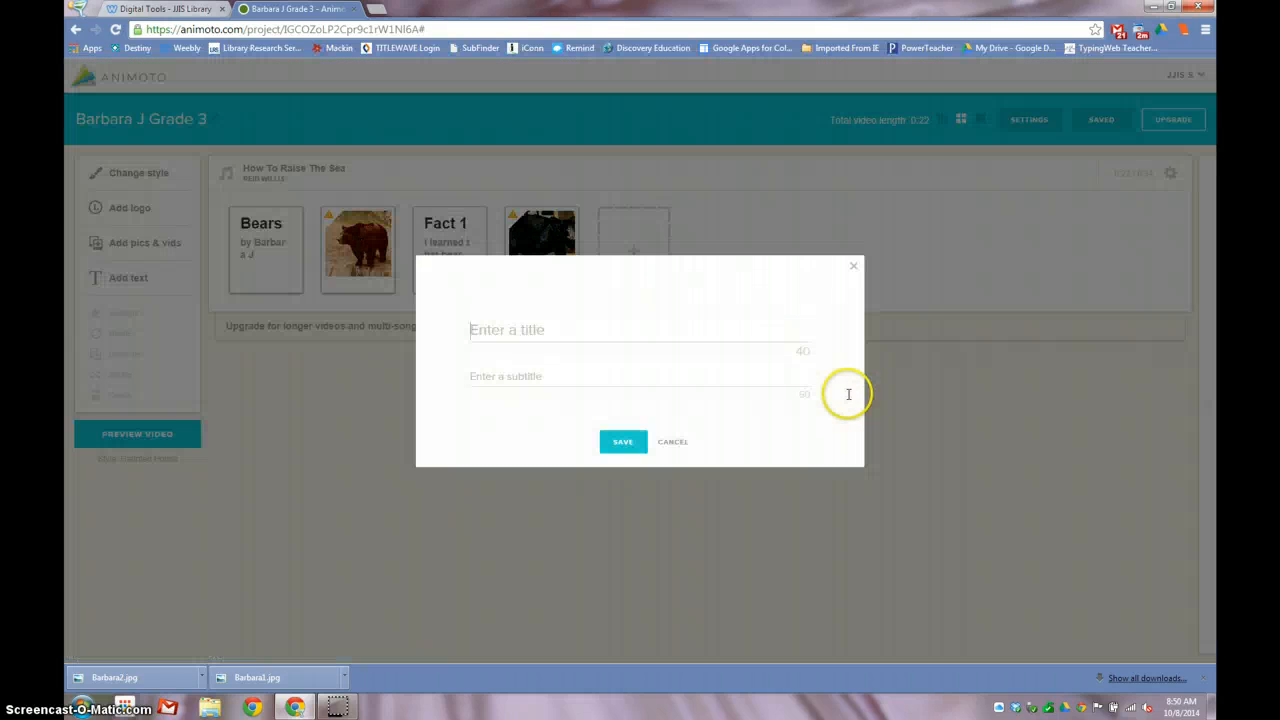
text(Fact)
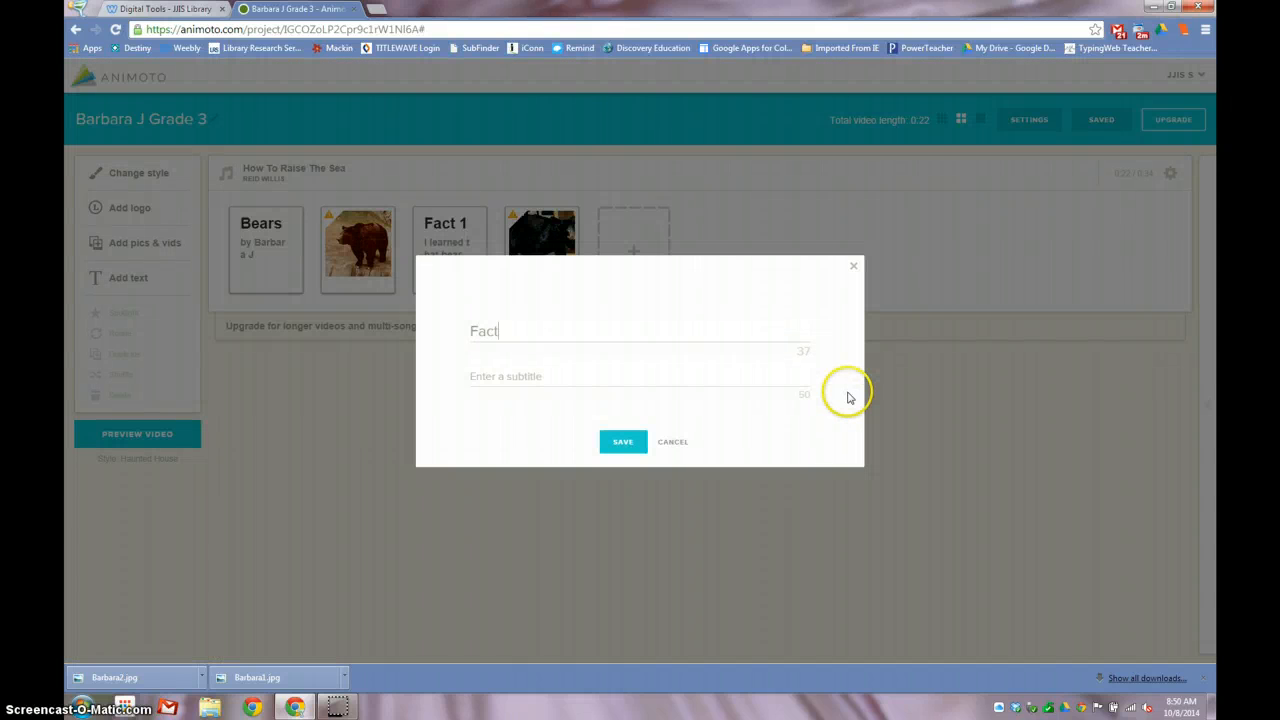
text( 2)
click(666, 375)
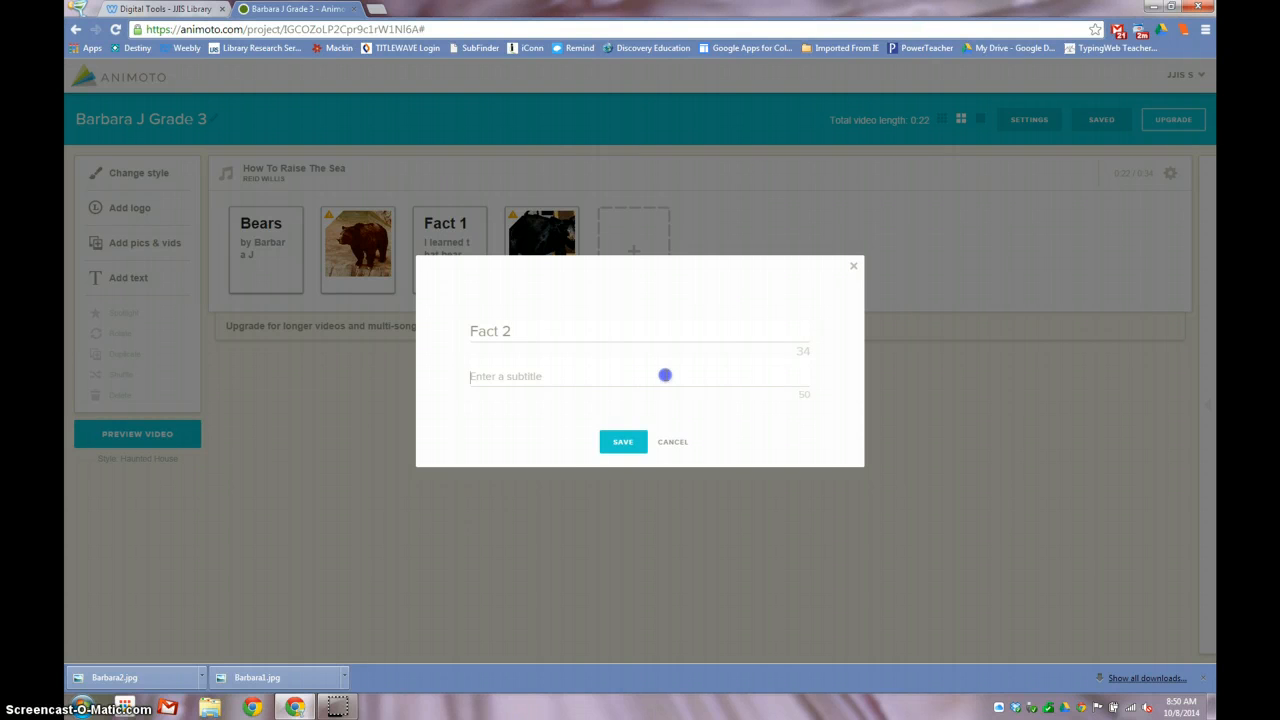
text(Be)
click(623, 442)
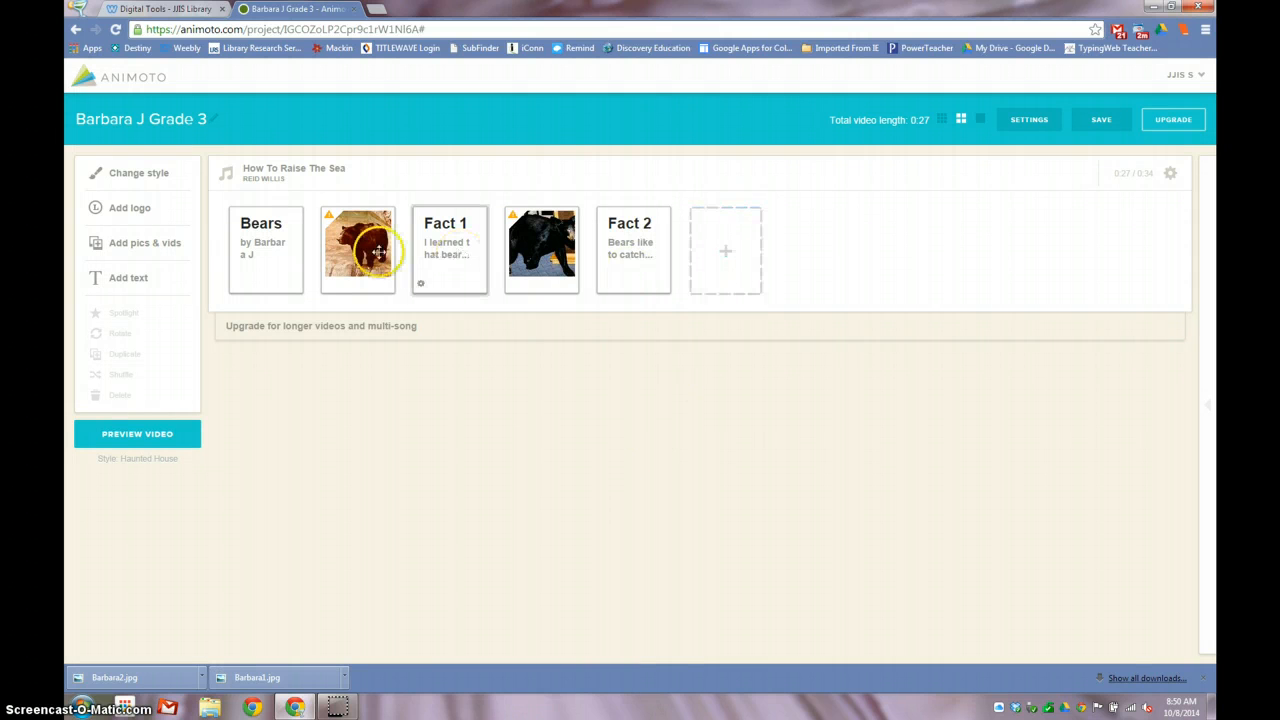
- Start a closing text slide crediting World Book in the title, with the subtitle "I found my pictures on Pics4Learning"
click(735, 292)
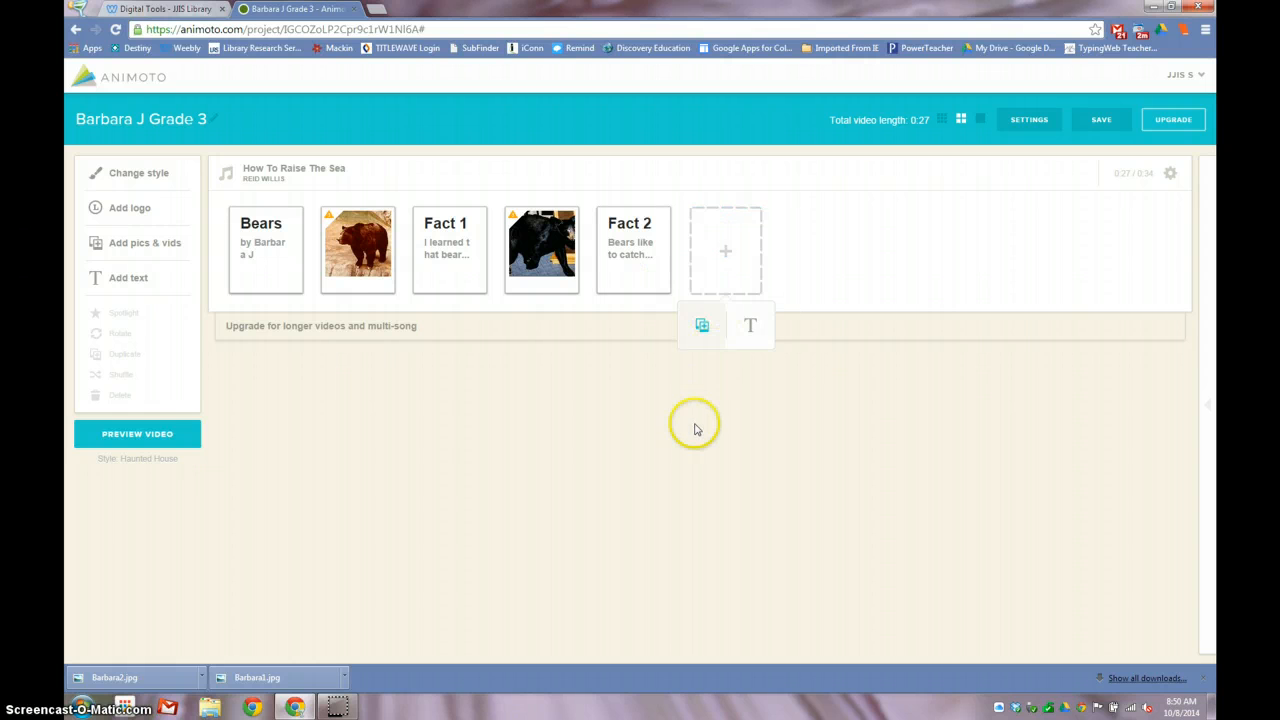
click(750, 328)
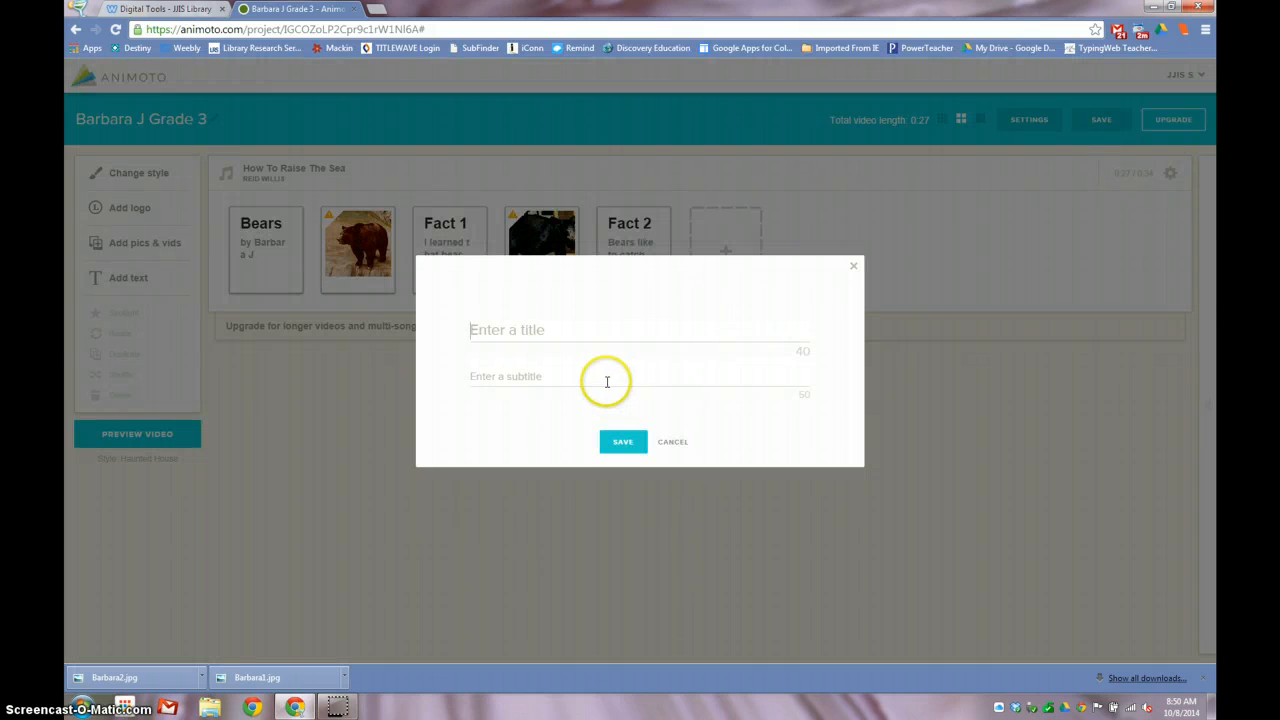
text(I fonund my info)
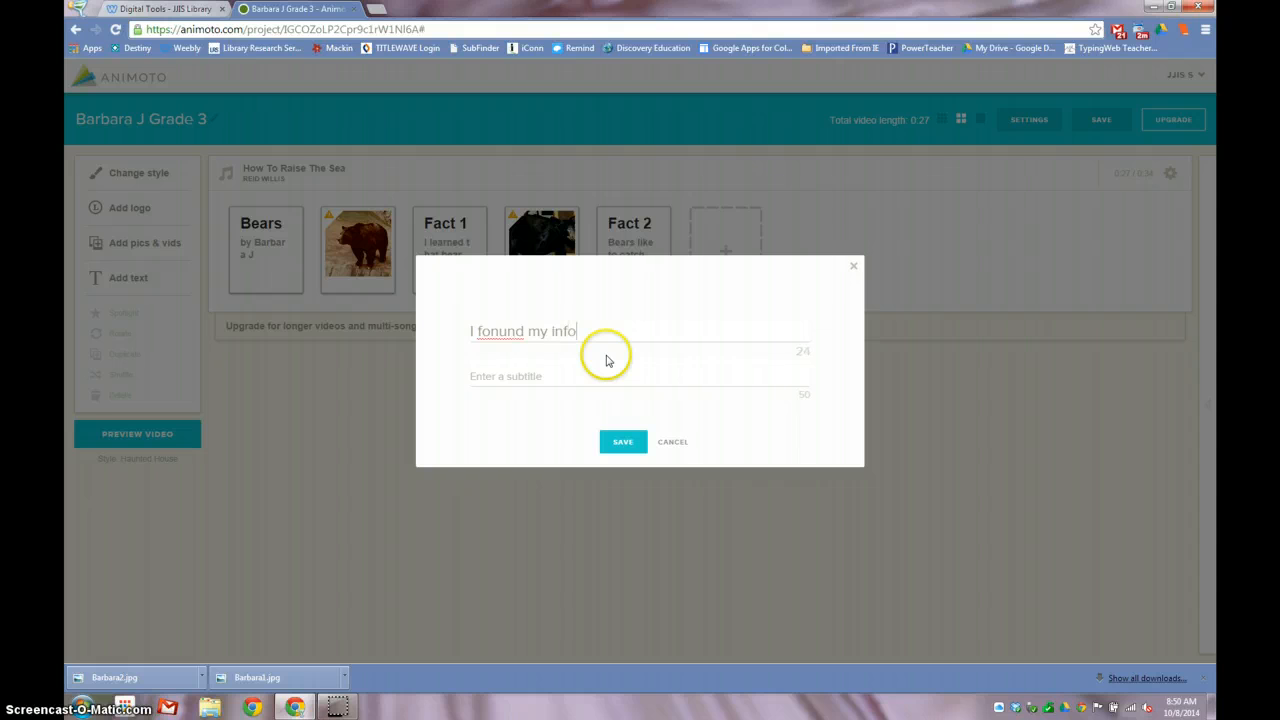
text(rmation on World Book Ki)
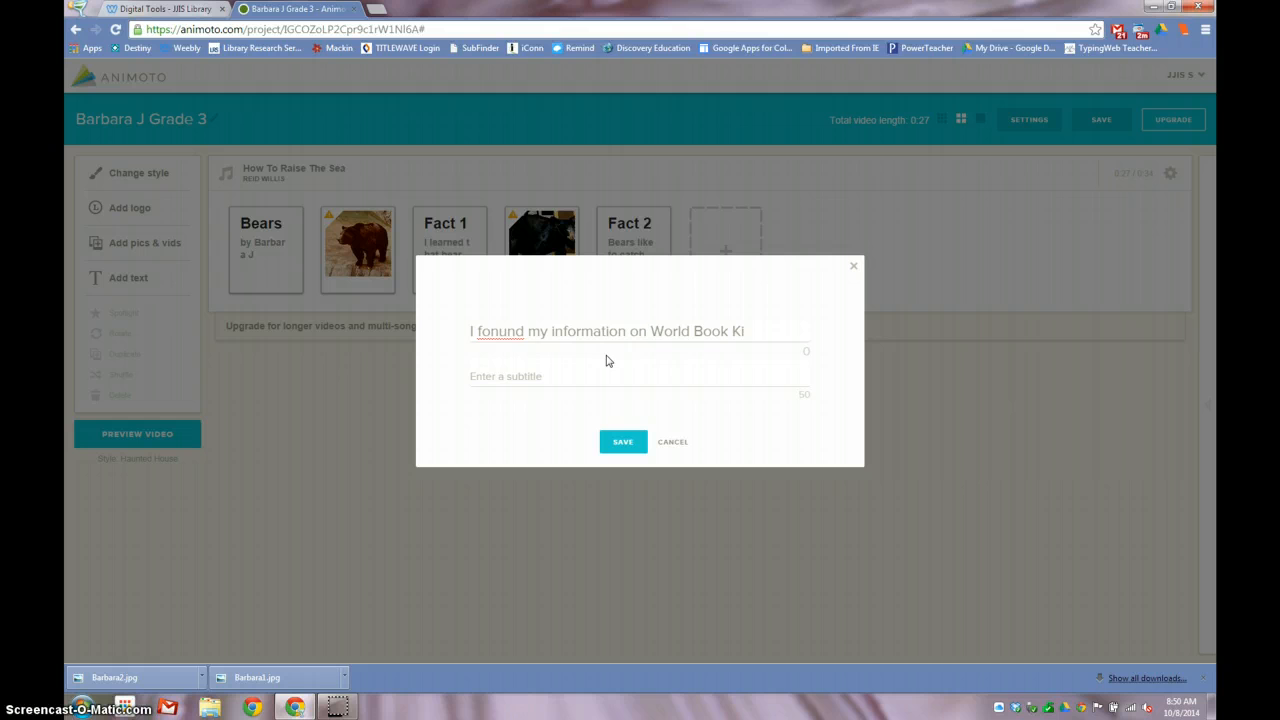
click(510, 378)
text(I)
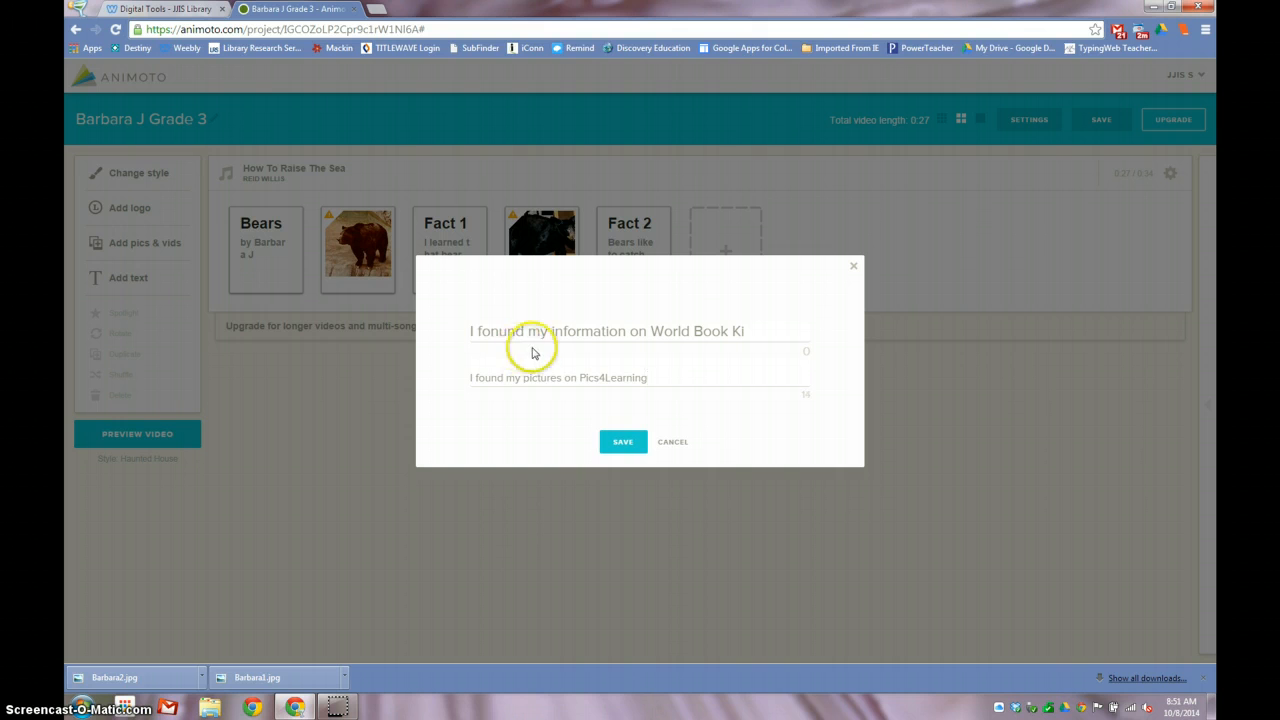
- Correct the closing slide's title to "I found my information on World Book." and save the slide
click(499, 331)
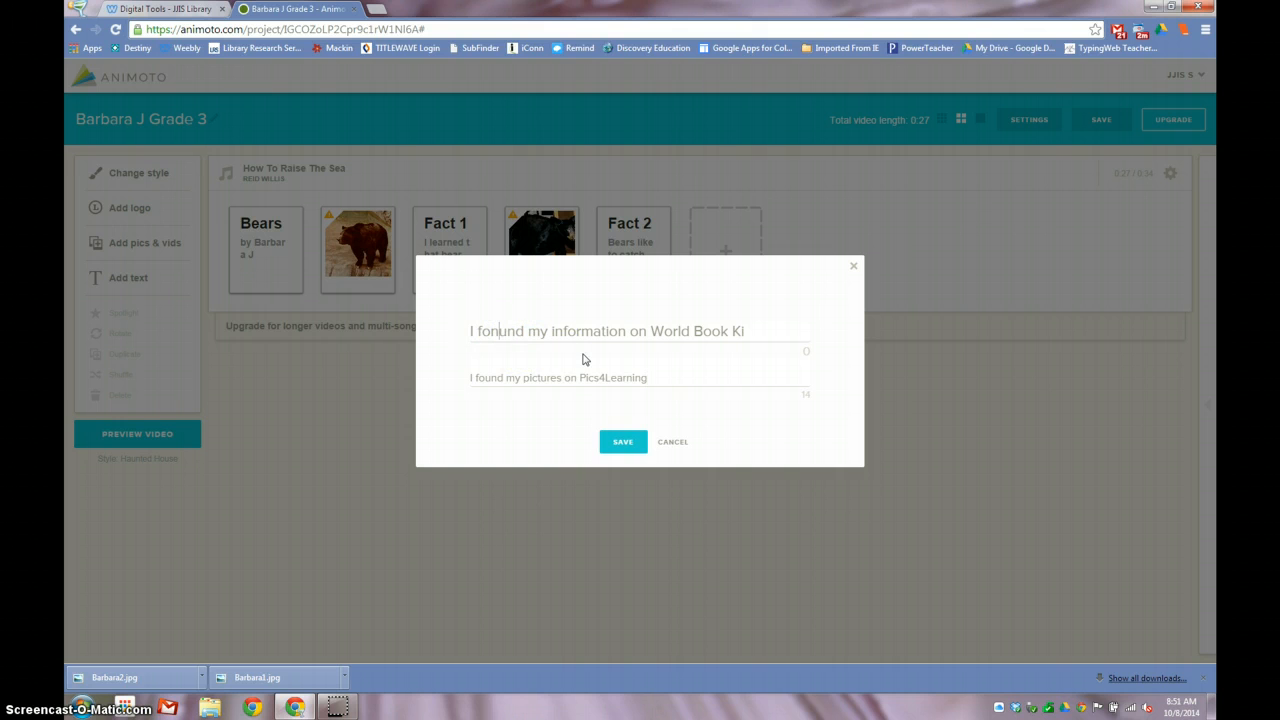
key(BackSpace)
click(740, 331)
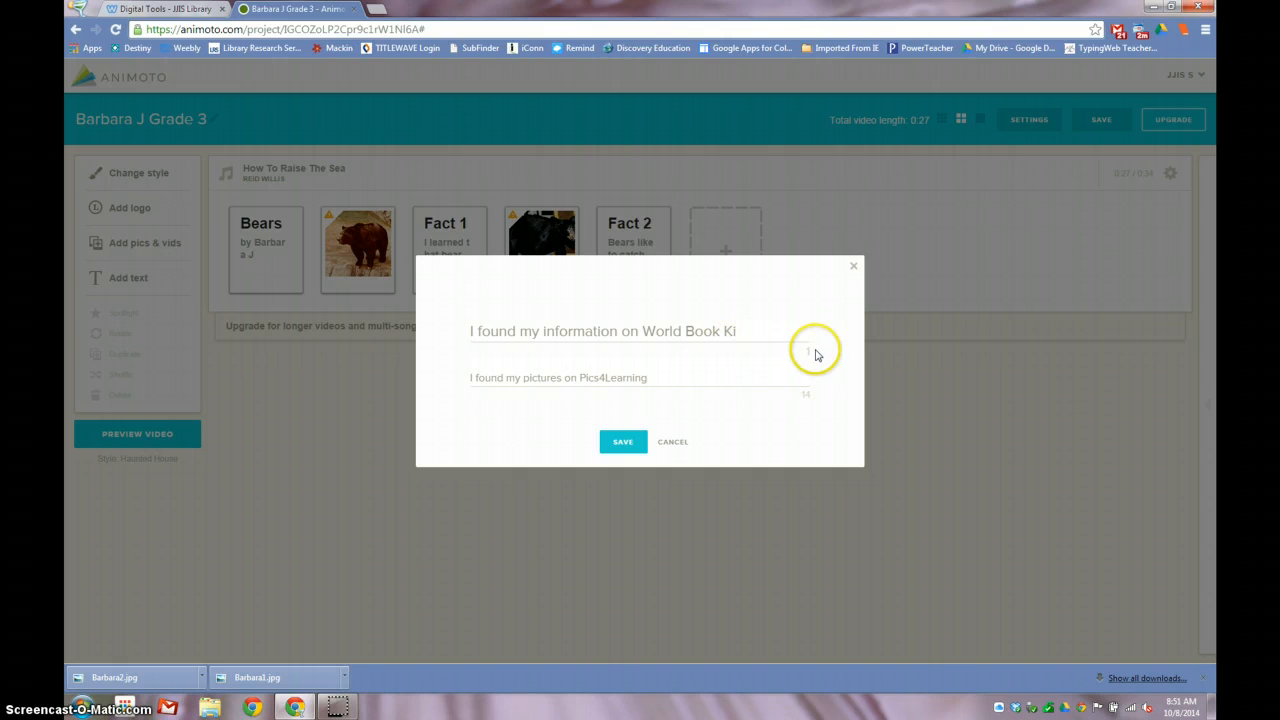
click(728, 332)
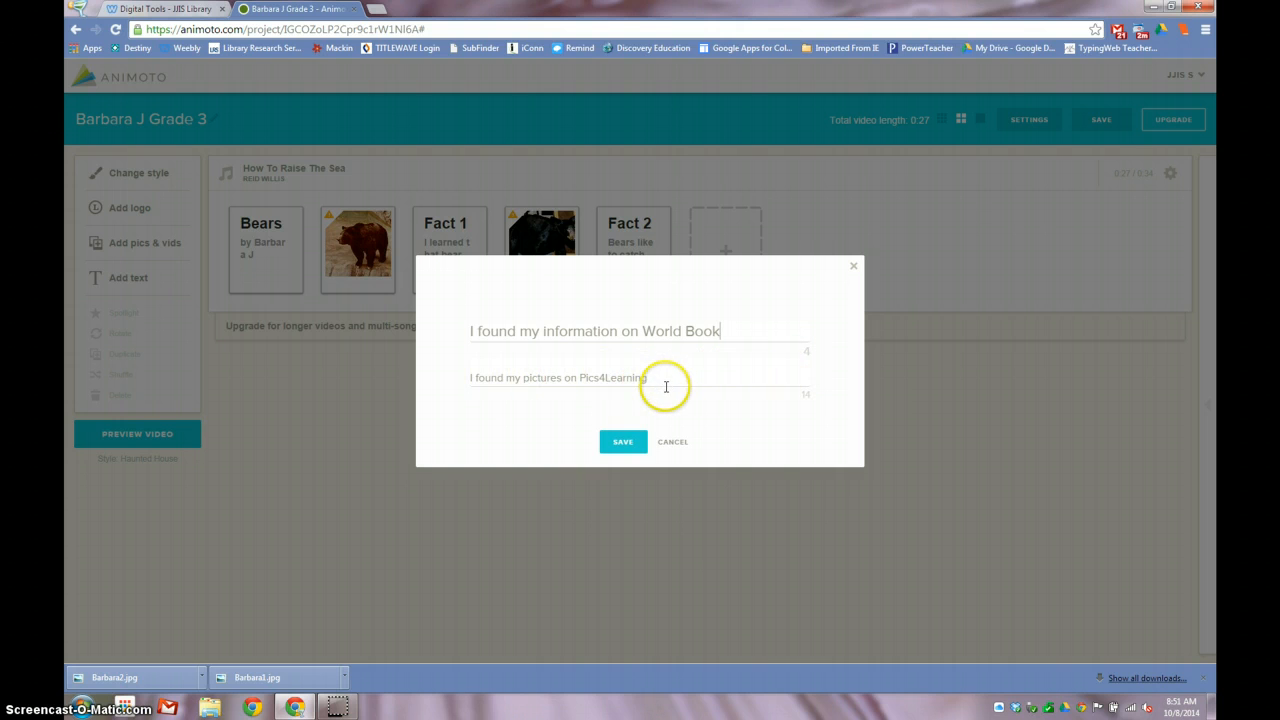
click(658, 379)
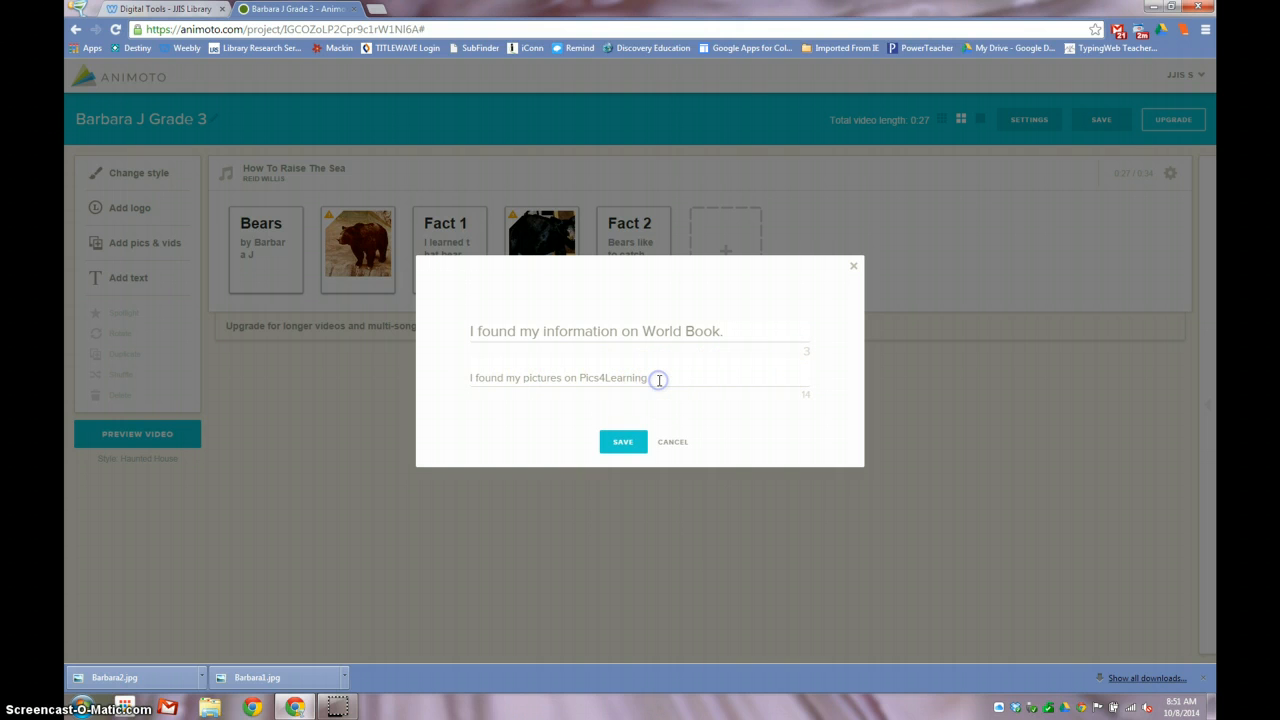
click(620, 442)
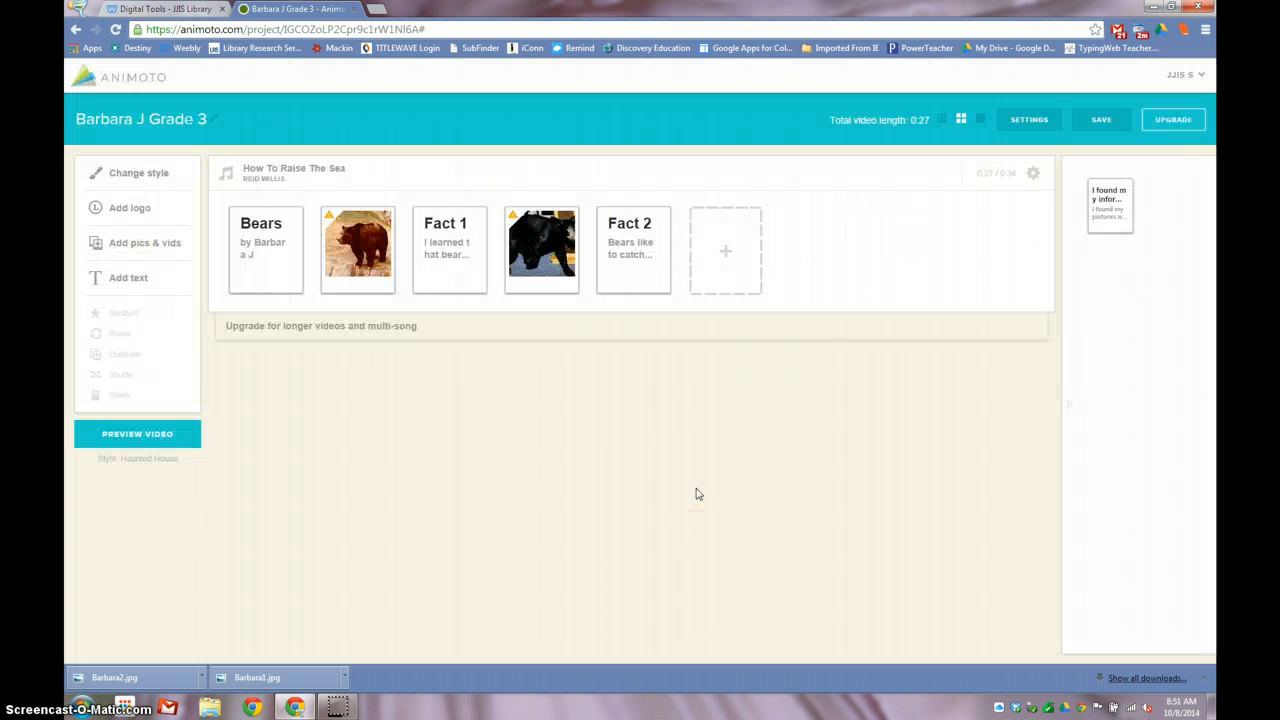
- Delete the opening "Bears" slide and place the sources slide from the tray after the "Fact 2" slide
drag(1113, 187, 731, 264)
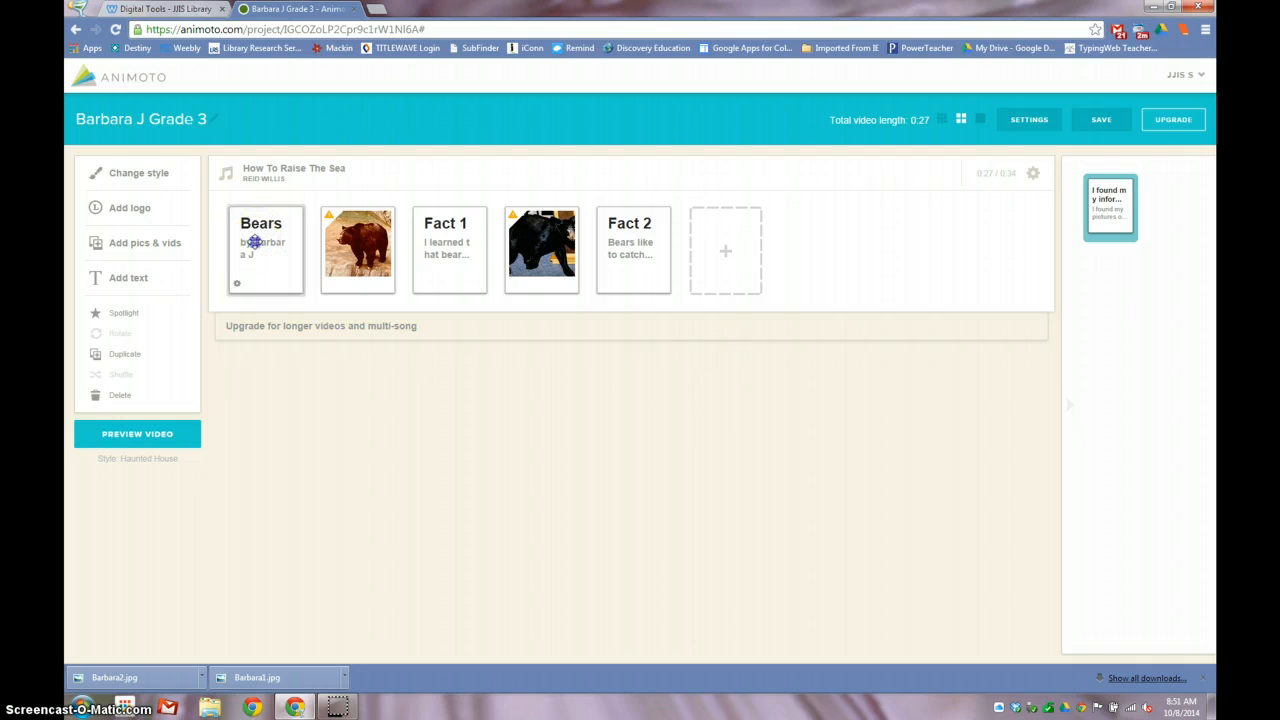
click(255, 242)
key(Delete)
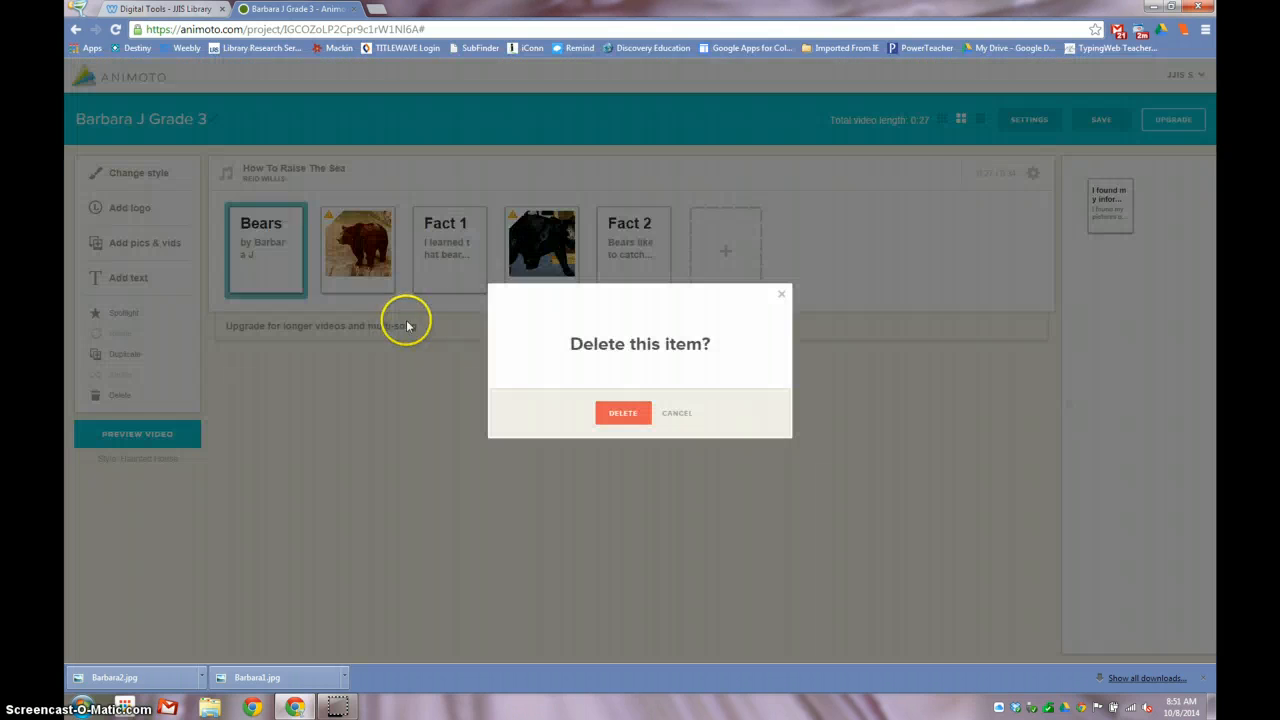
click(613, 416)
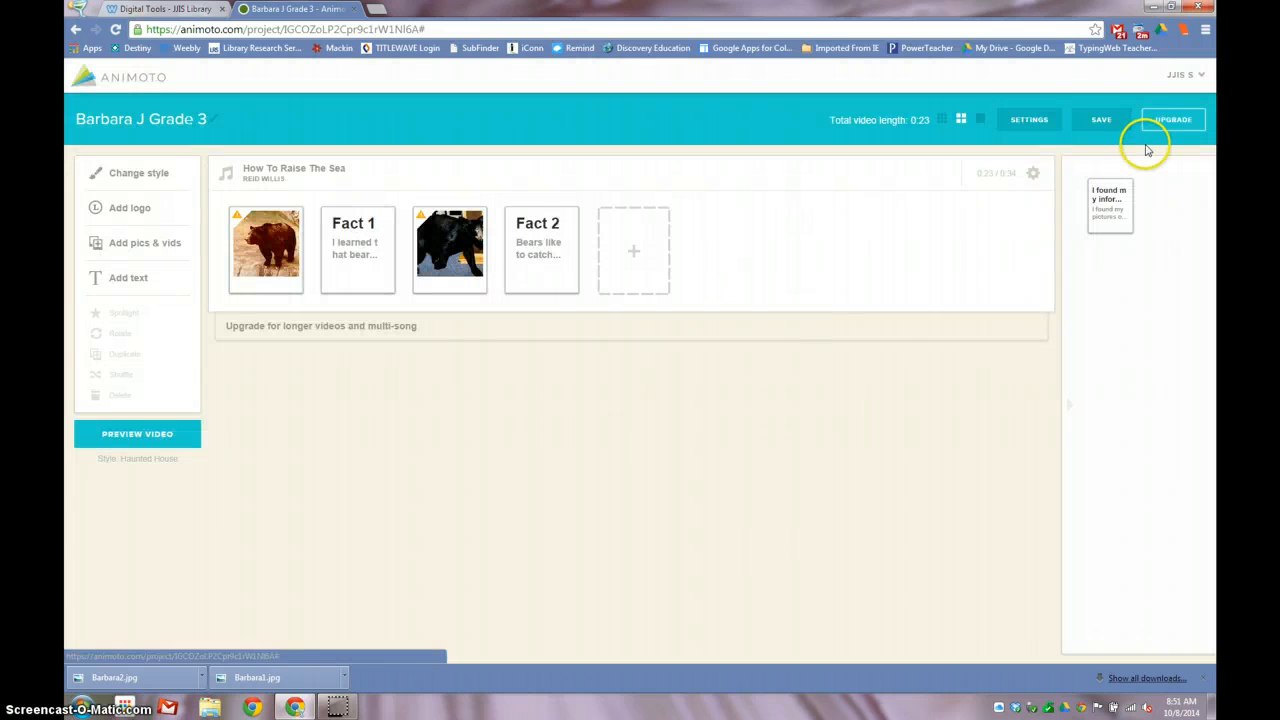
drag(962, 212, 631, 249)
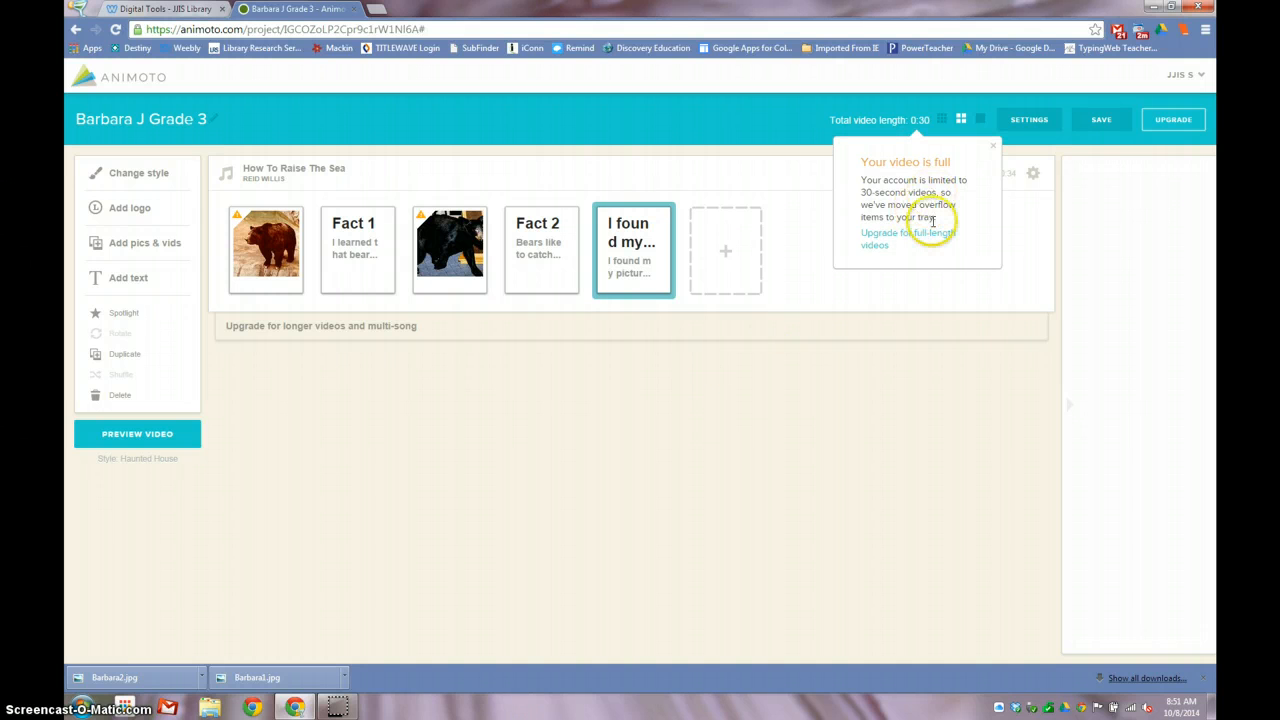
- Preview the slideshow and produce the finished video
click(138, 436)
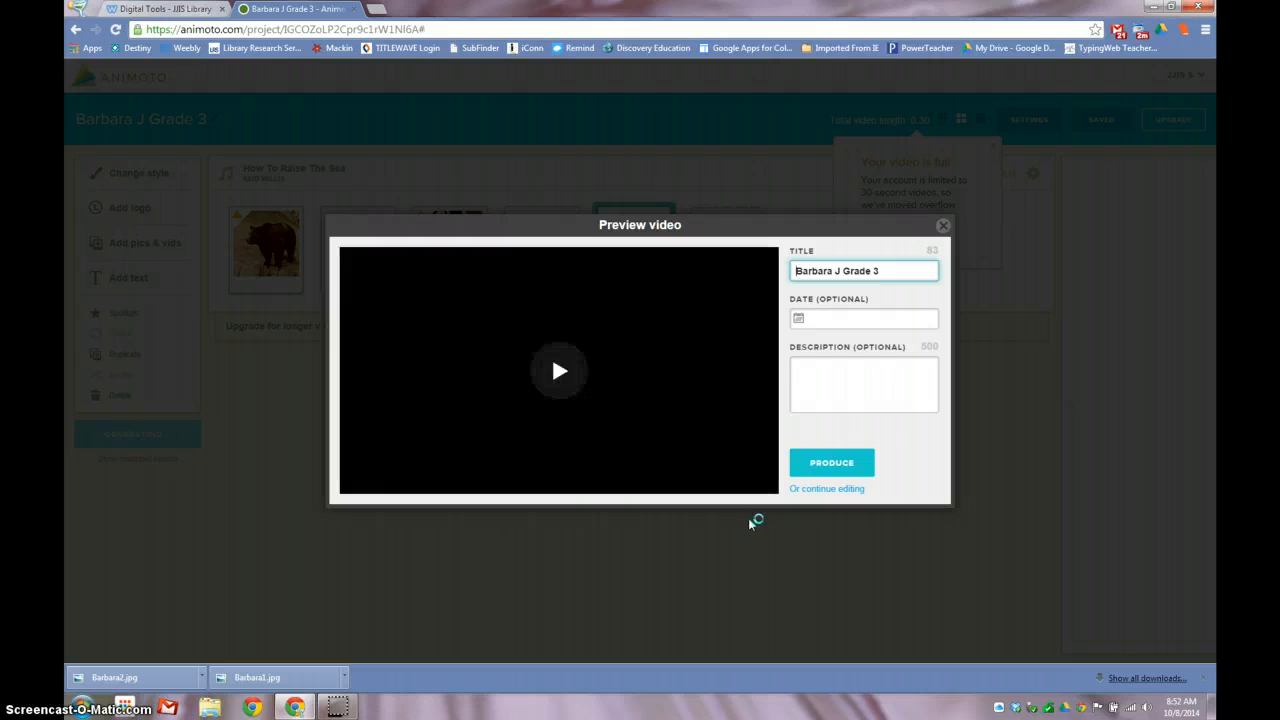
click(560, 372)
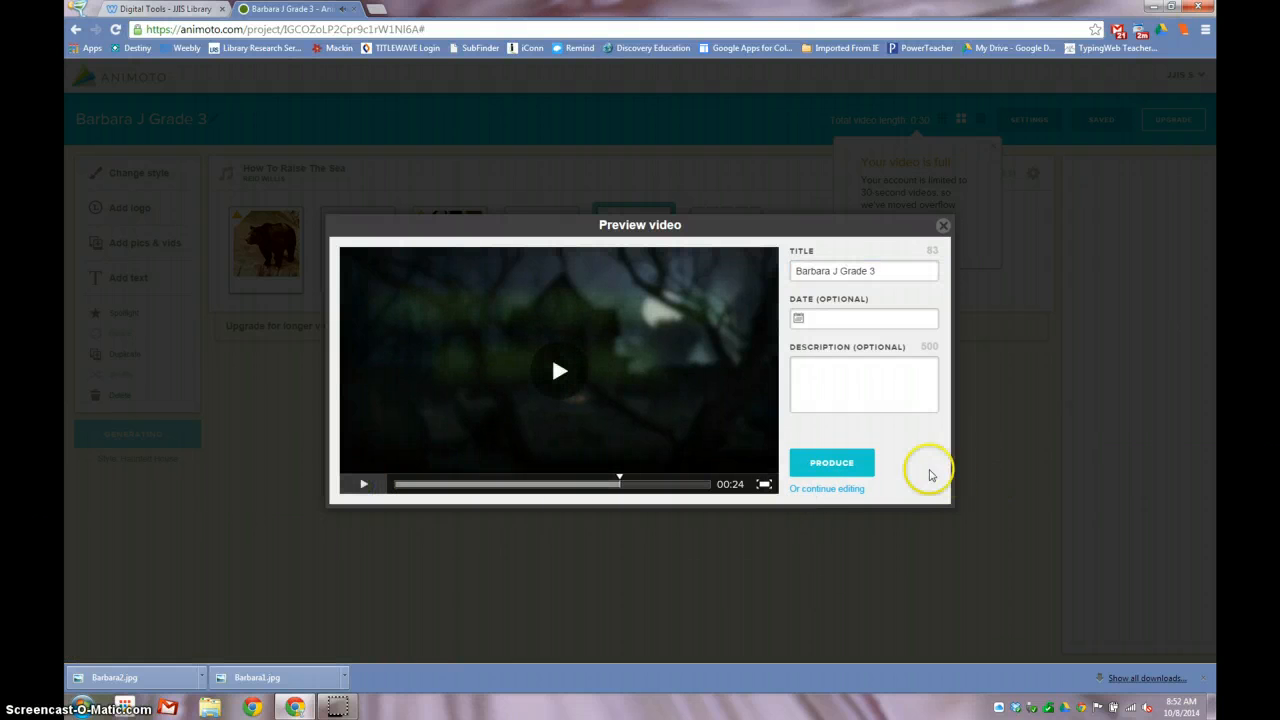
click(823, 465)
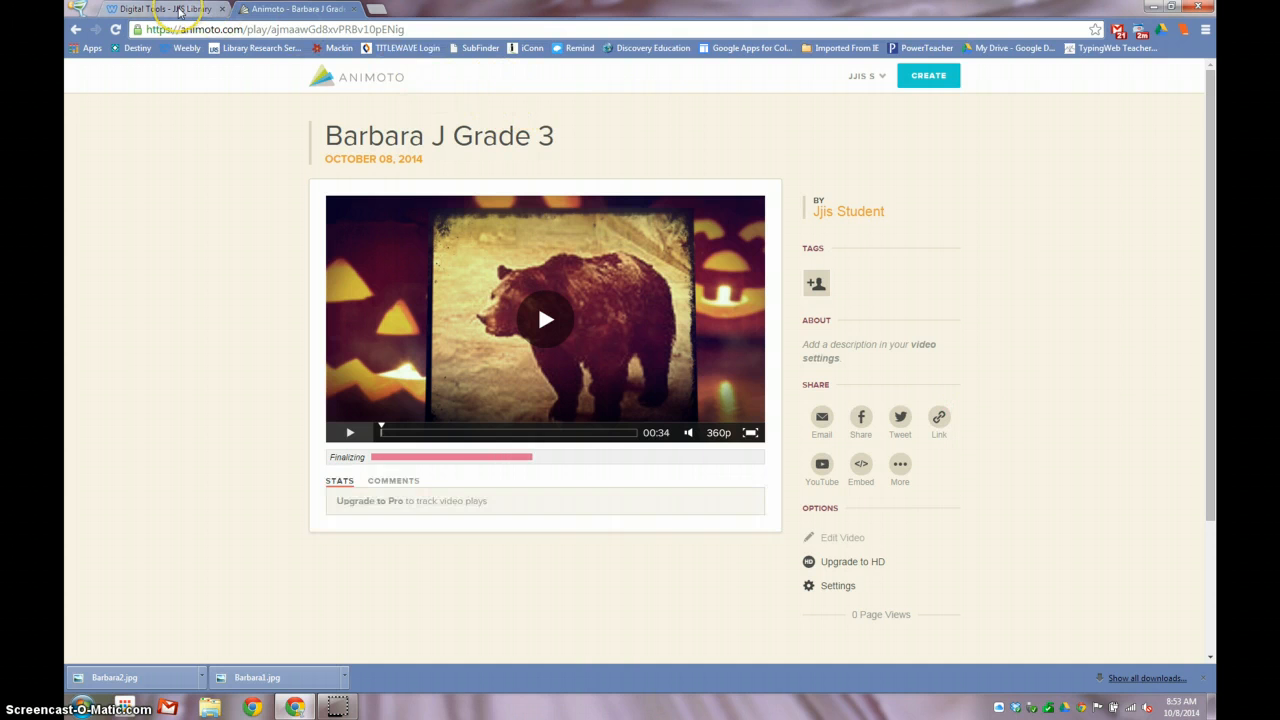
- View the Animoto link on the library's Digital Tools page, and open the account's My Videos list in Animoto
click(178, 10)
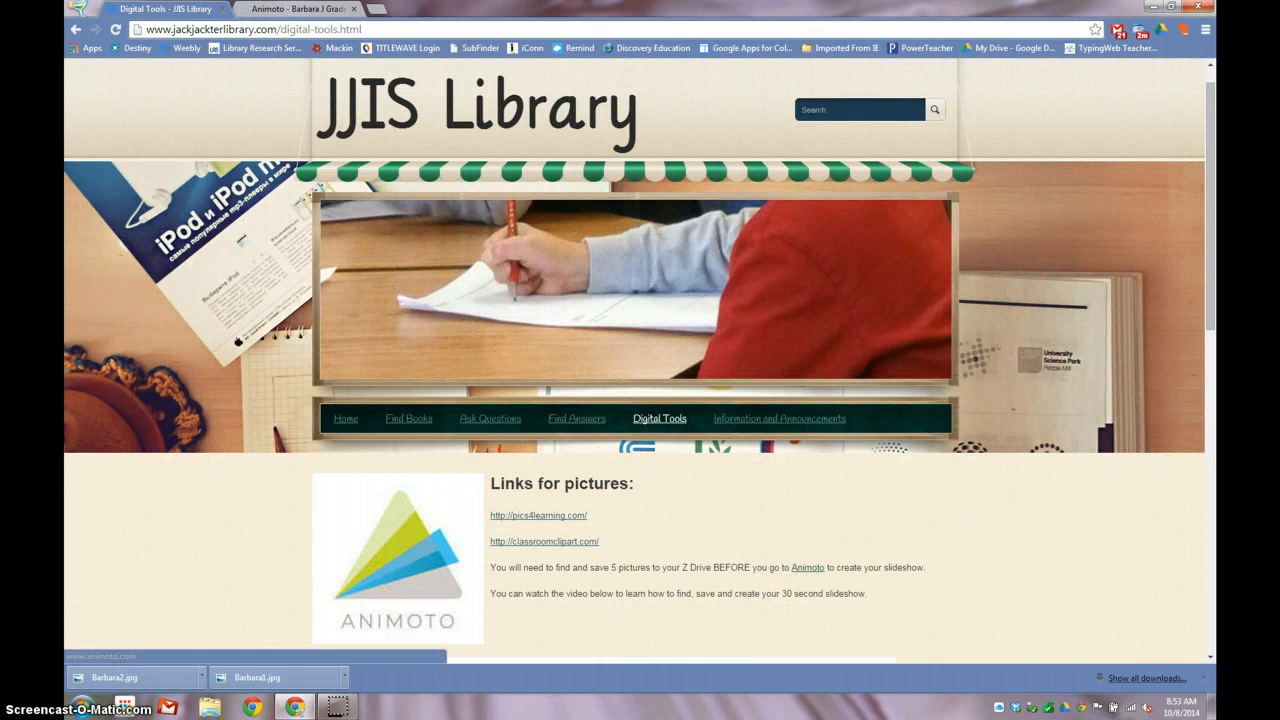
click(290, 9)
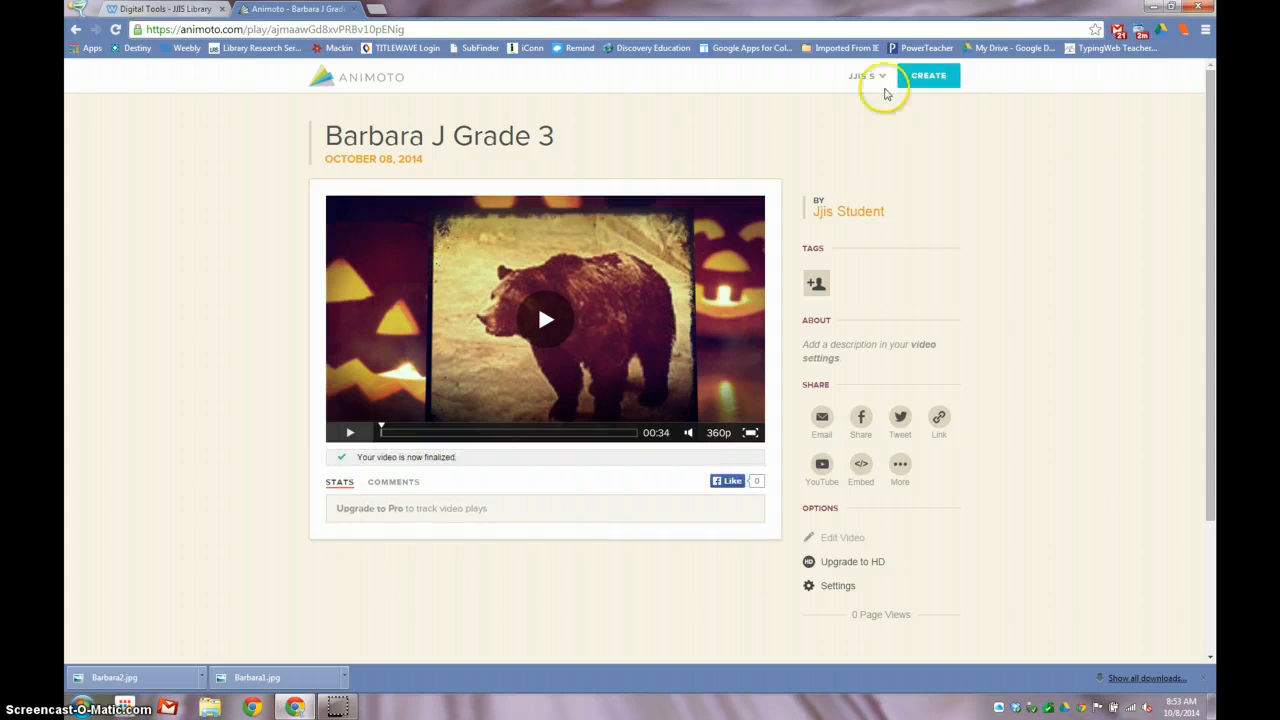
click(882, 77)
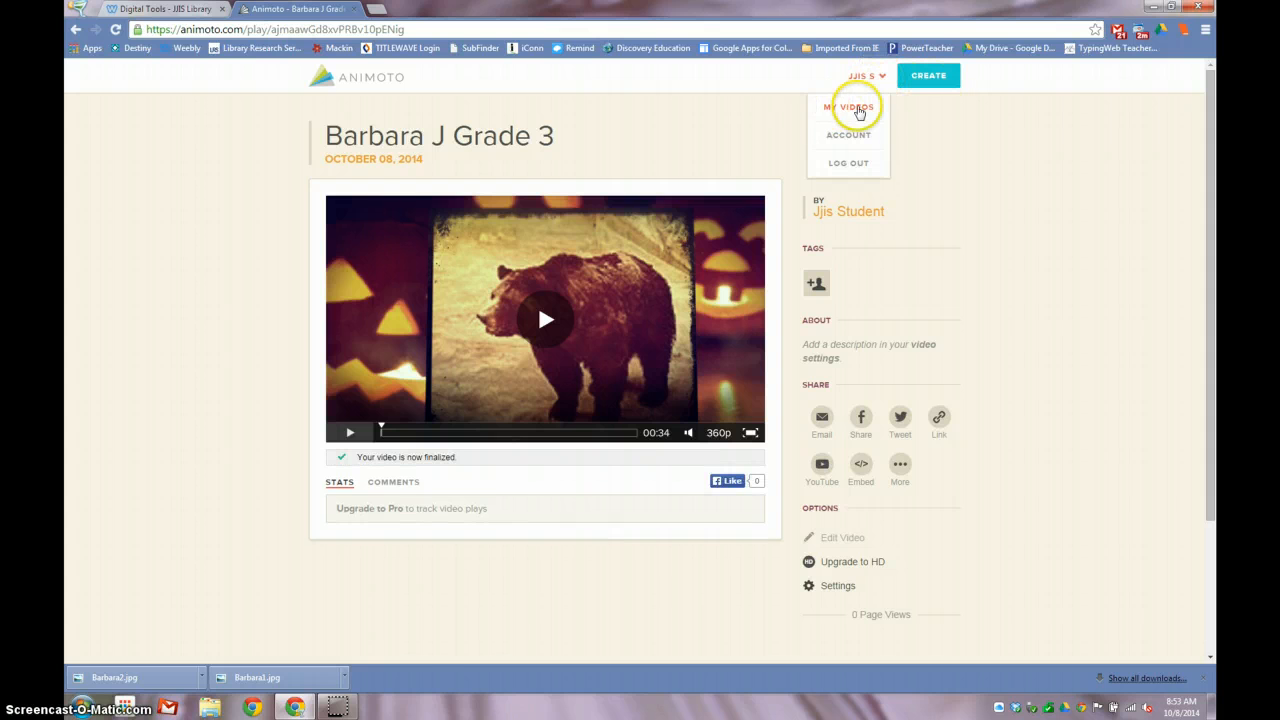
click(950, 356)
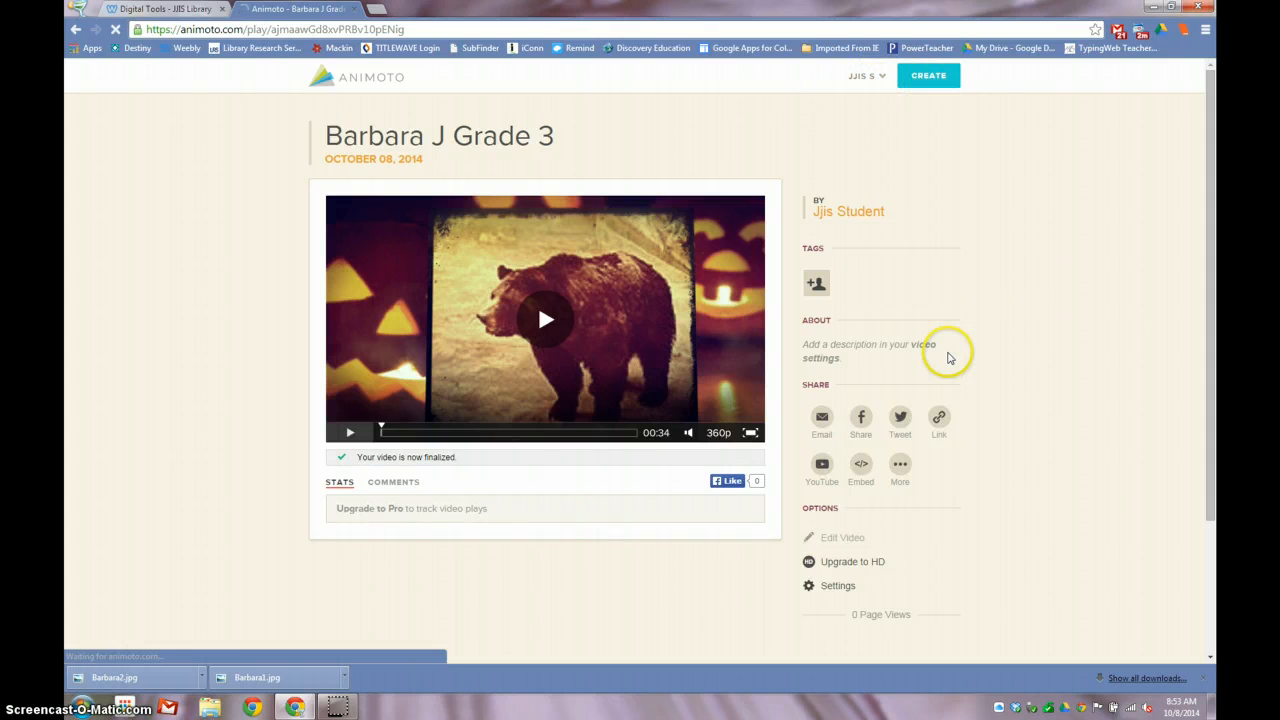